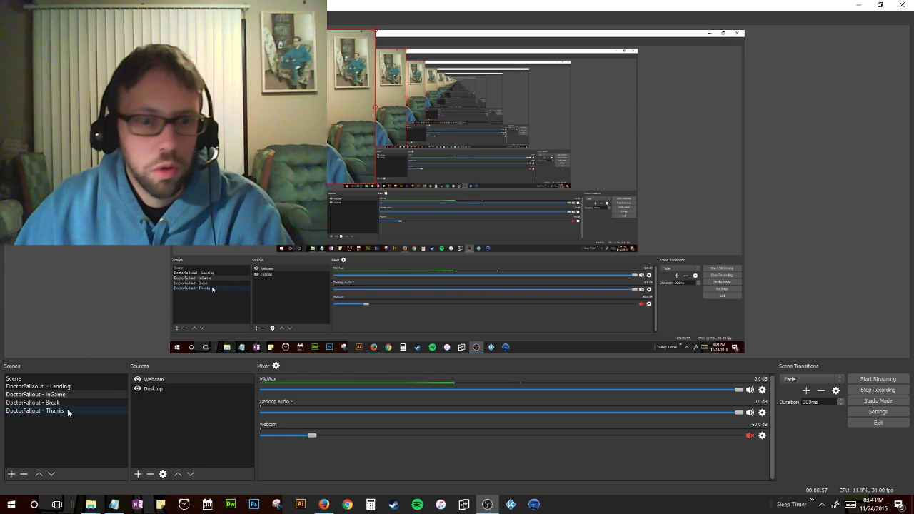
pyautogui.click(141, 388)
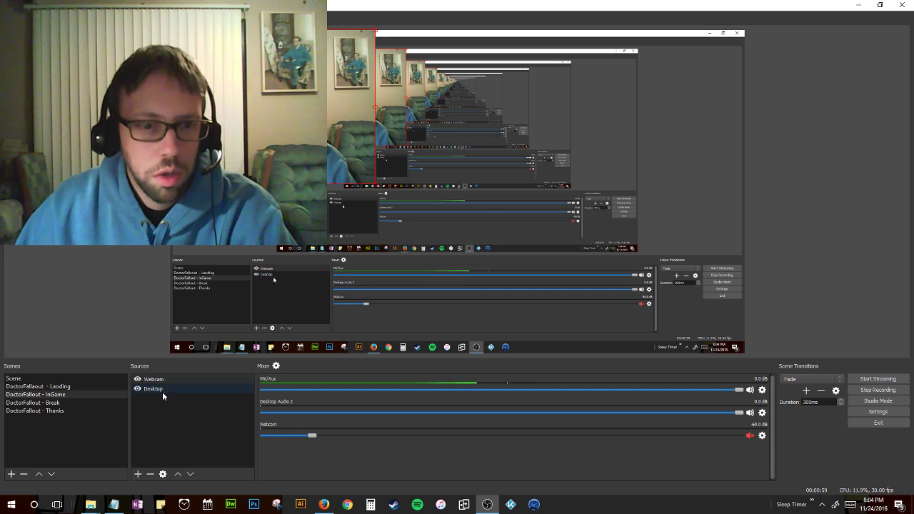
pyautogui.click(140, 394)
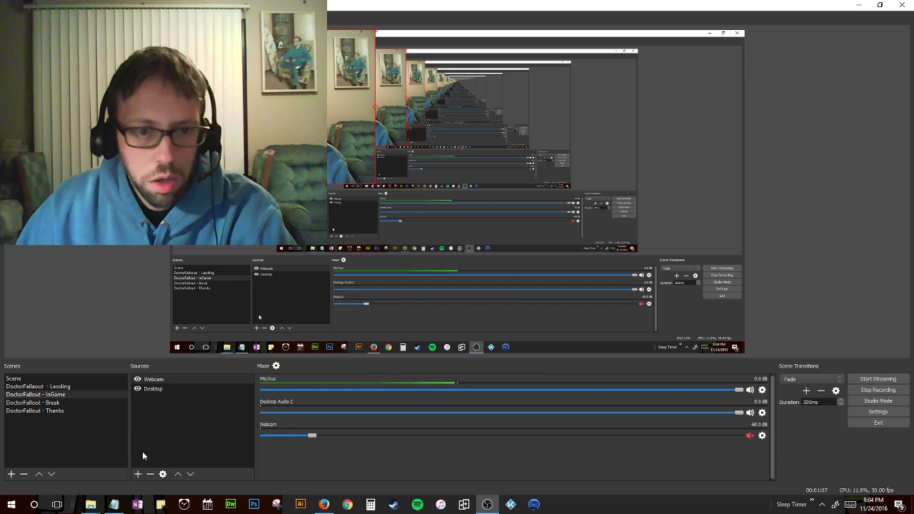
pyautogui.click(173, 392)
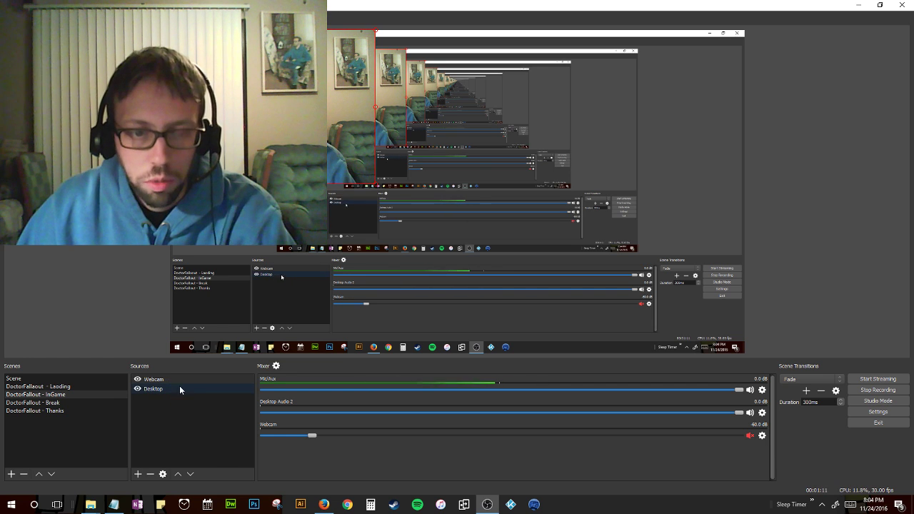
# Create a new image source named "Doctorfallout - in game overlay" in the DoctorFallout - InGame scene.
pyautogui.click(139, 475)
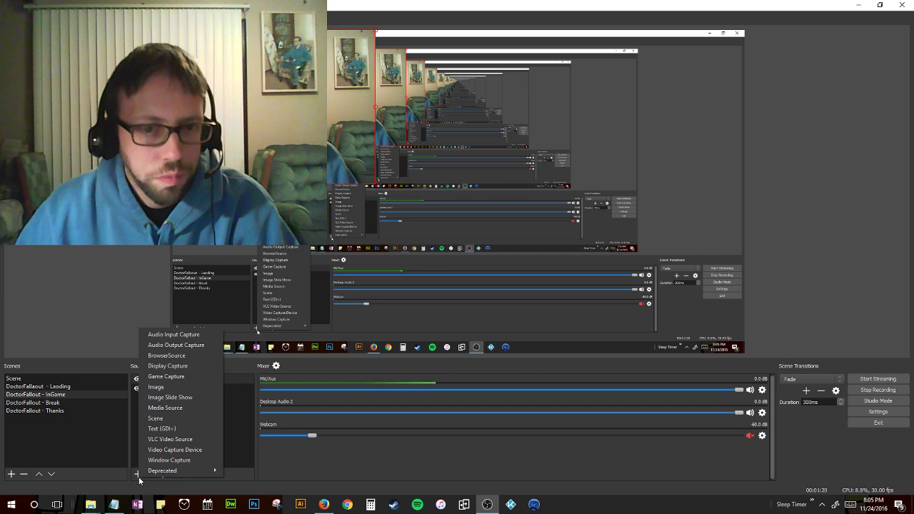
pyautogui.click(169, 387)
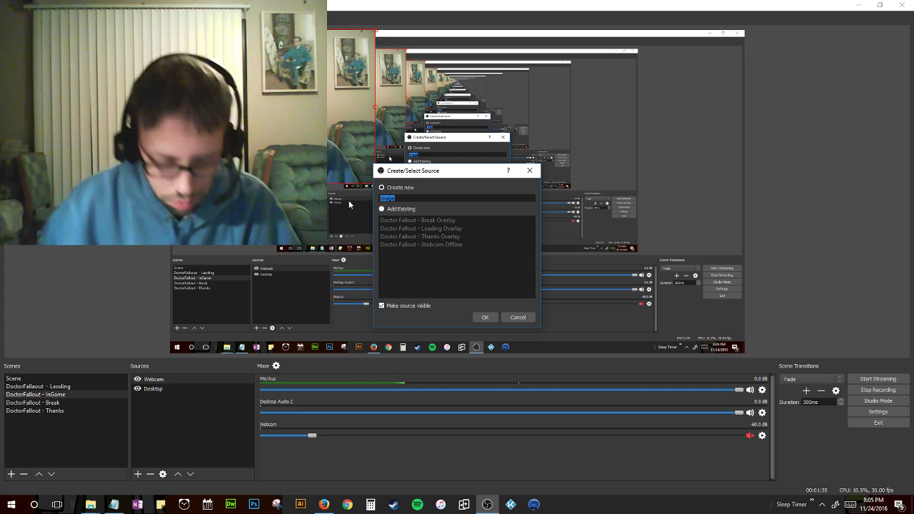
pyautogui.write('Doc')
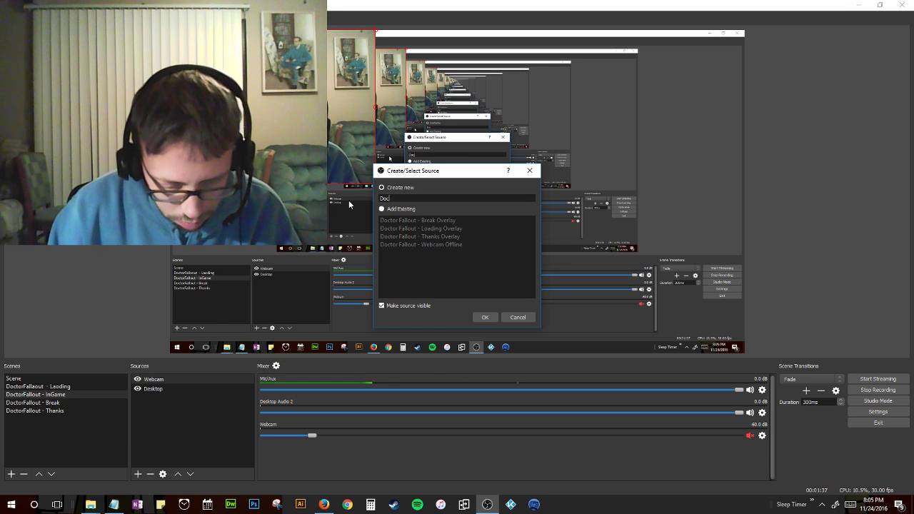
pyautogui.write('torF')
pyautogui.write('allou')
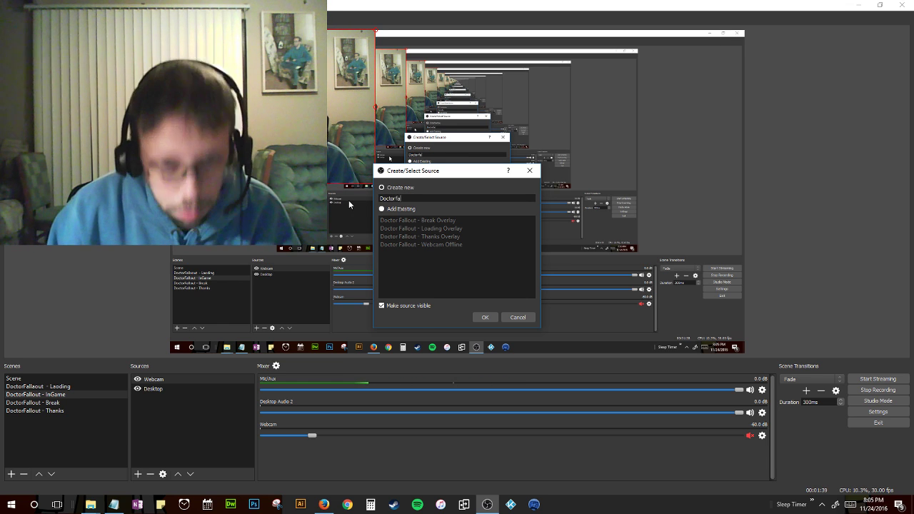
pyautogui.write('t ')
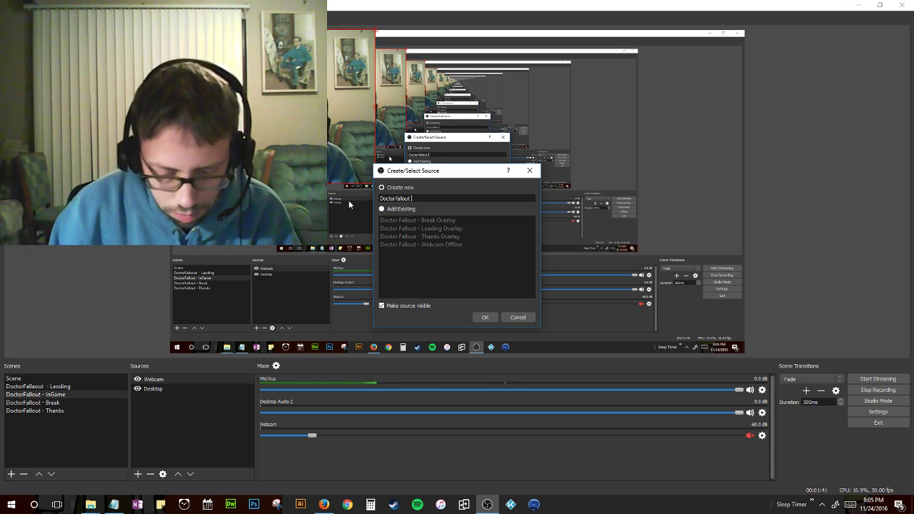
pyautogui.write('- in g')
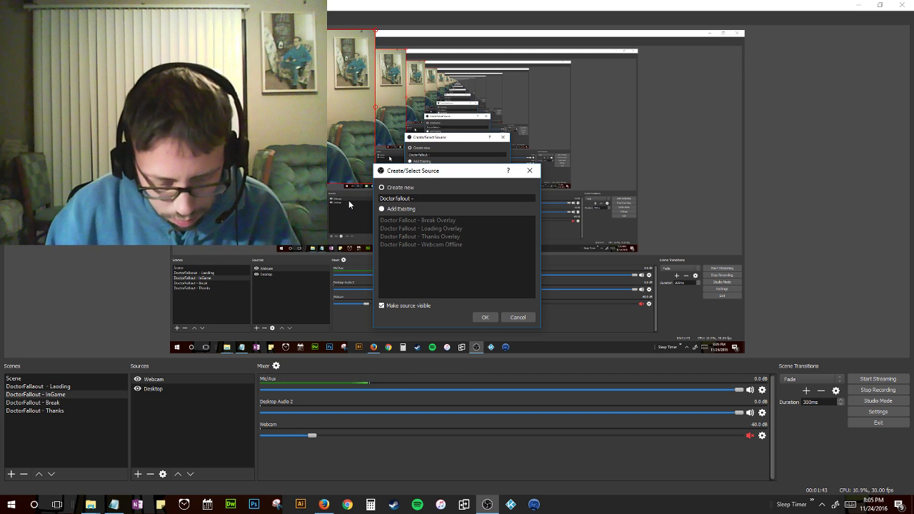
pyautogui.write('ame overlay')
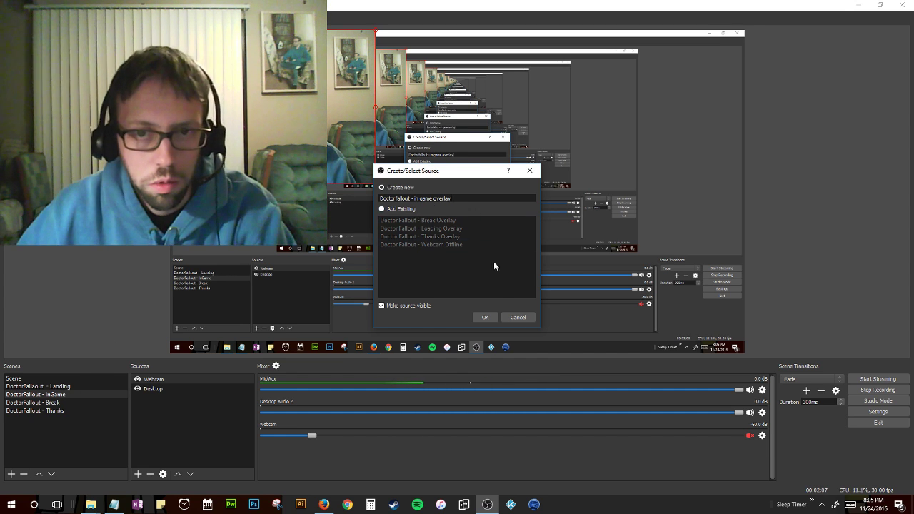
pyautogui.click(491, 319)
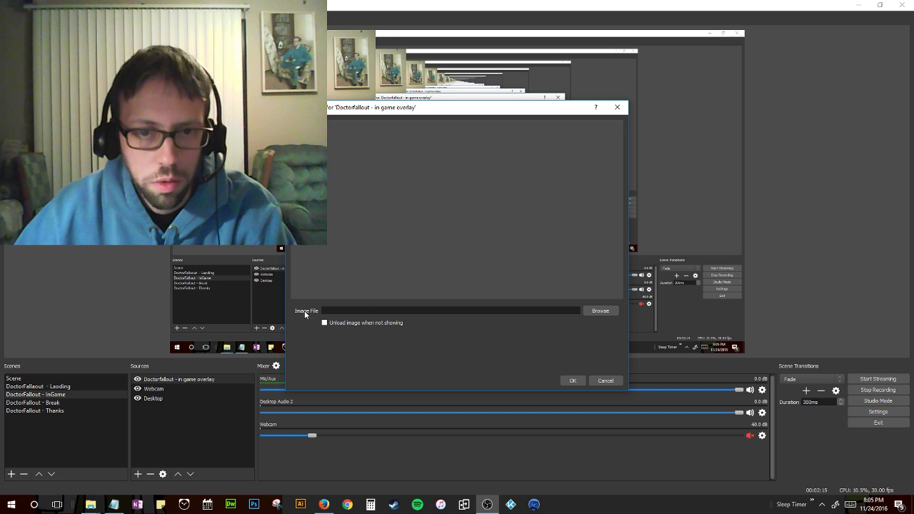
# Load Dr_Fallout - InGame.png from the Dr_Fallout desktop folder as the overlay source's image file.
pyautogui.click(602, 317)
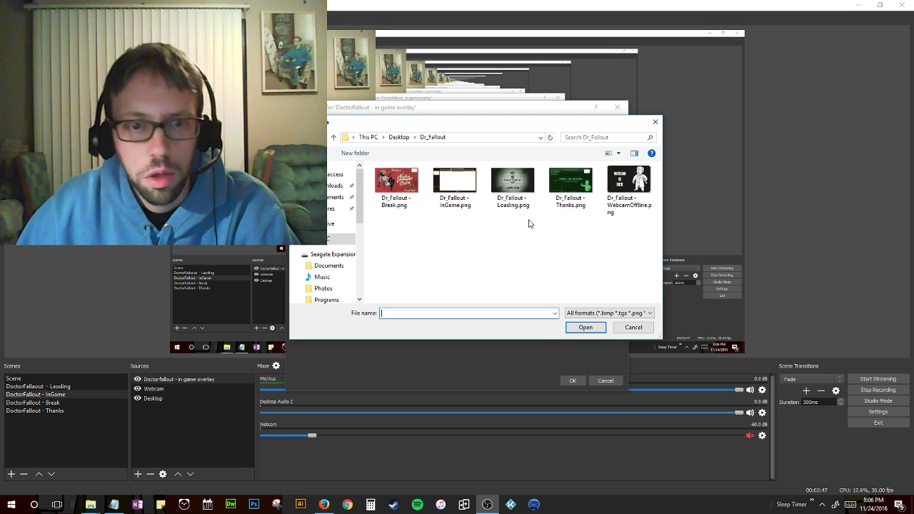
pyautogui.click(449, 212)
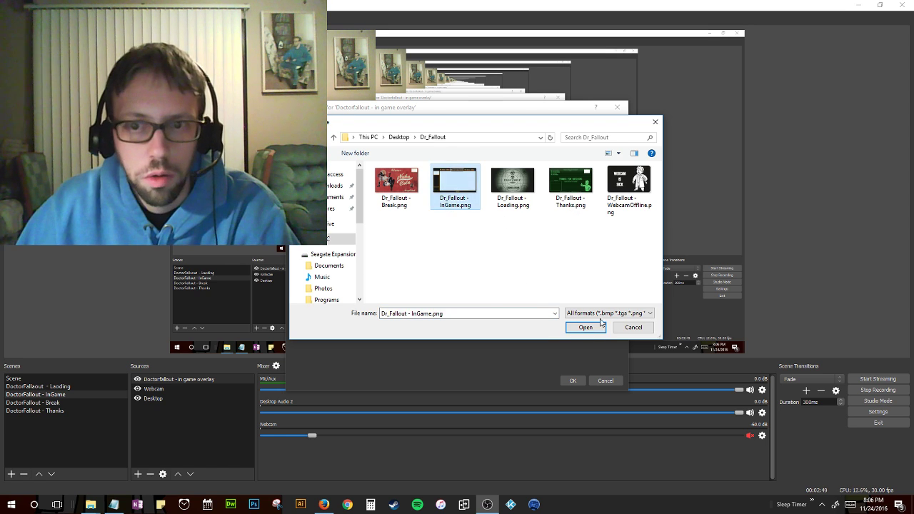
pyautogui.click(586, 327)
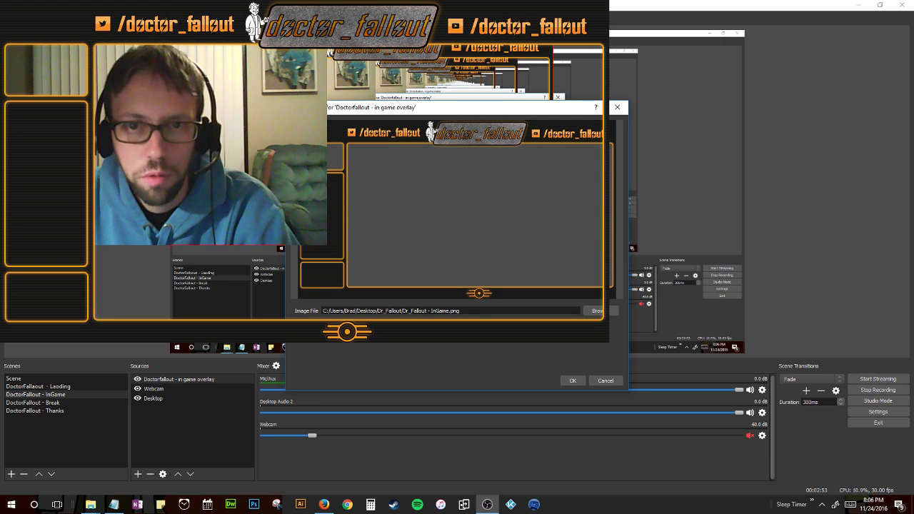
pyautogui.click(572, 381)
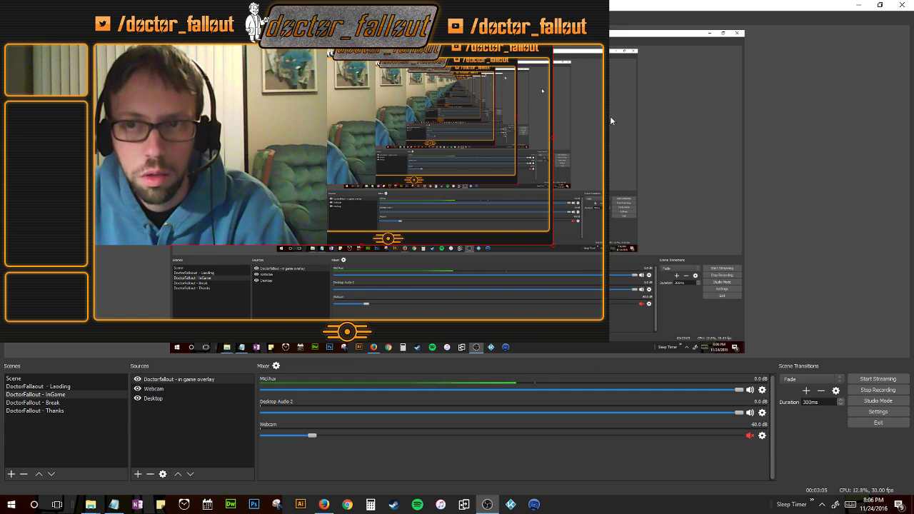
# Hide the Webcam source and resize the Desktop source to fit inside the overlay's large main frame.
pyautogui.click(138, 400)
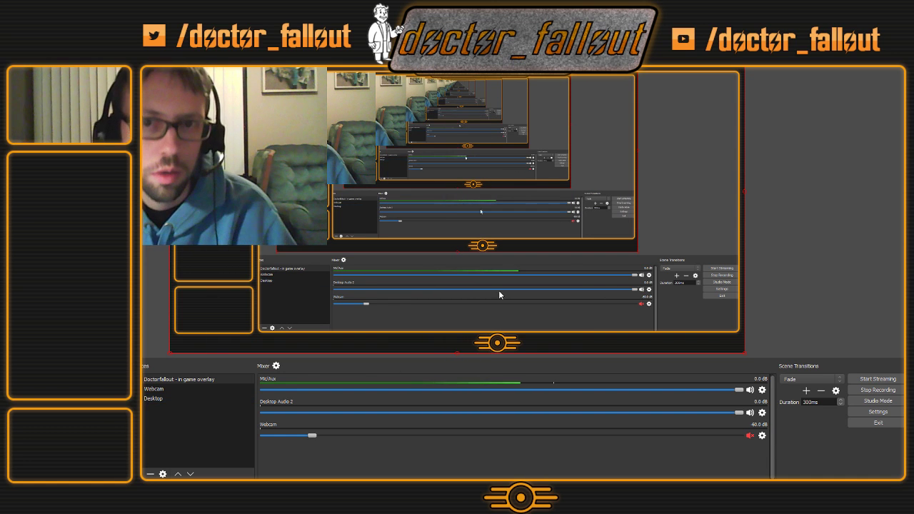
pyautogui.click(153, 388)
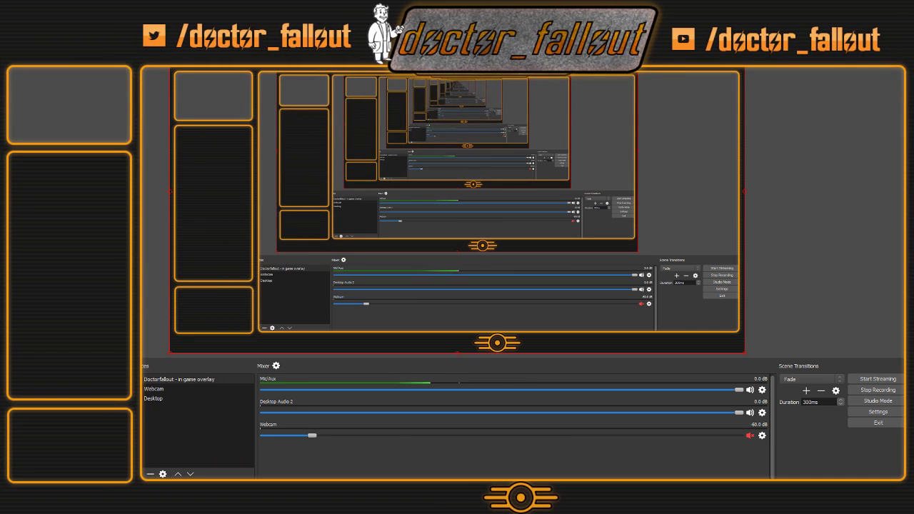
pyautogui.click(157, 401)
pyautogui.click(157, 402)
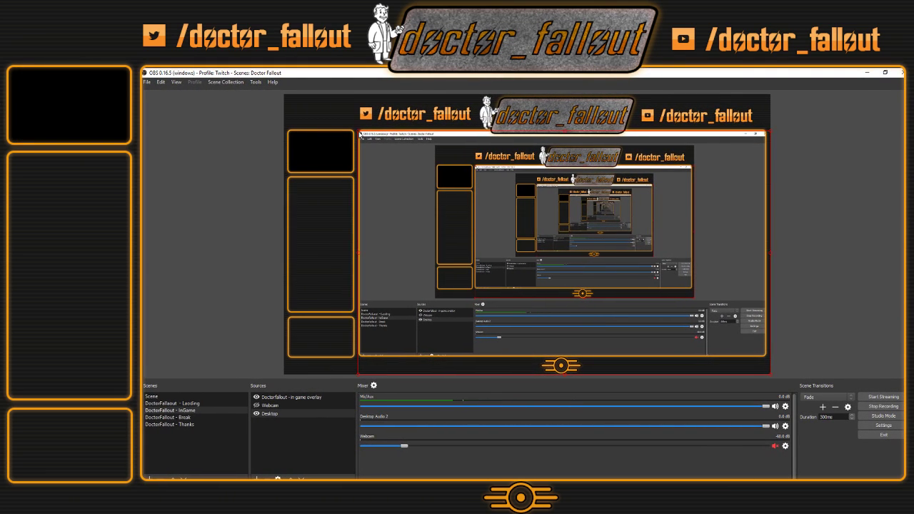
pyautogui.moveTo(360, 133); pyautogui.dragTo(362, 133)
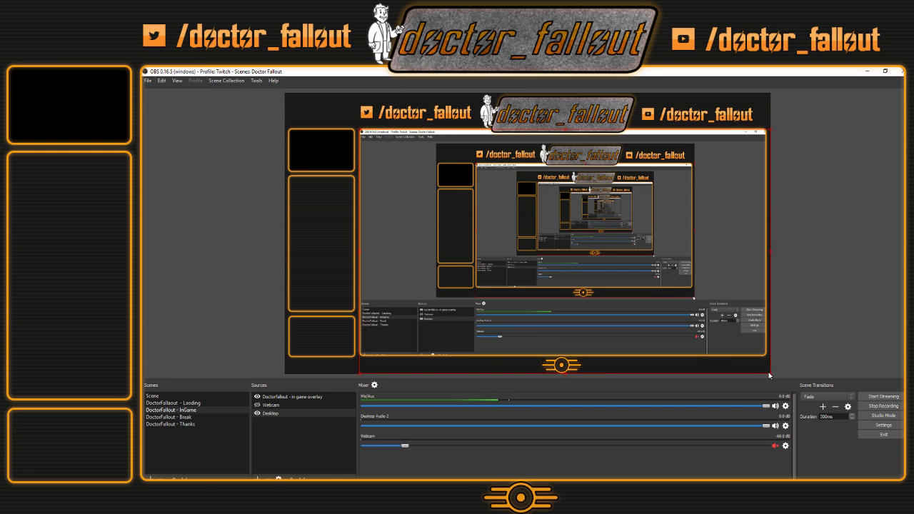
pyautogui.moveTo(769, 374); pyautogui.dragTo(759, 339)
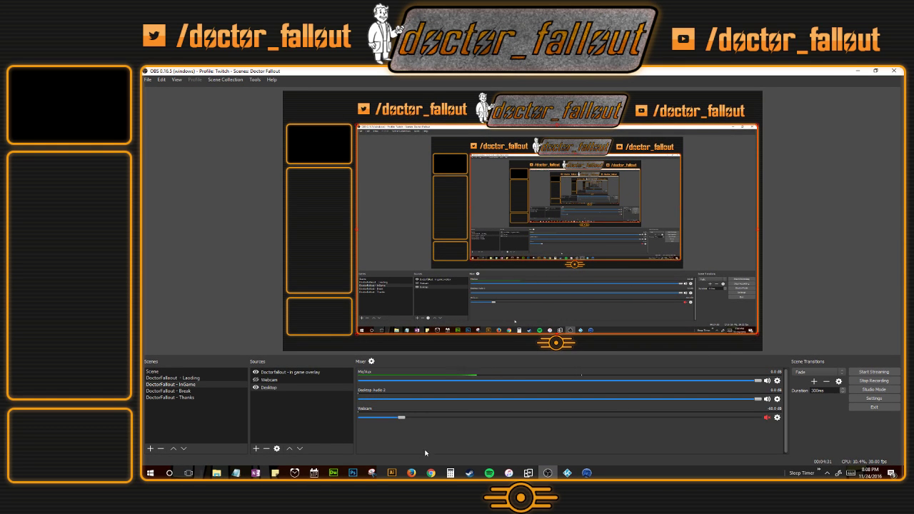
pyautogui.click(257, 449)
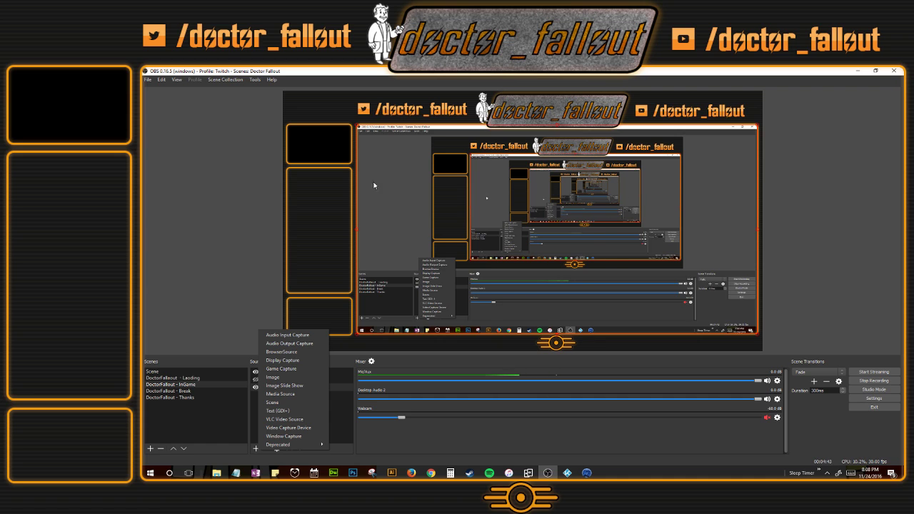
pyautogui.click(218, 250)
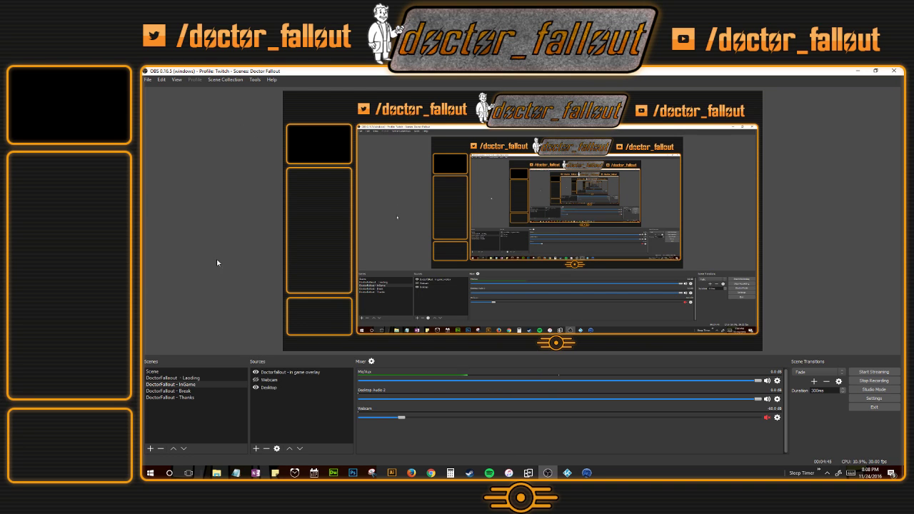
# Show the Webcam source again and move it above the in game overlay in the source order.
pyautogui.click(256, 379)
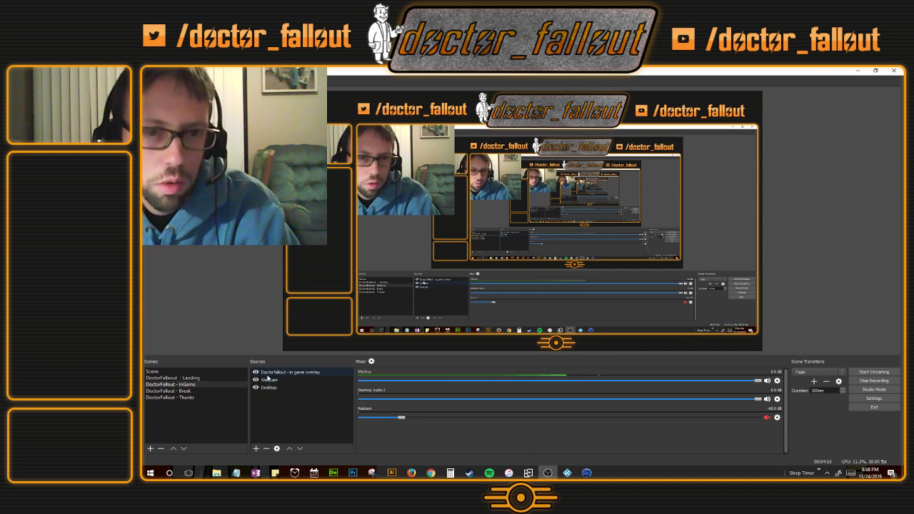
pyautogui.click(265, 373)
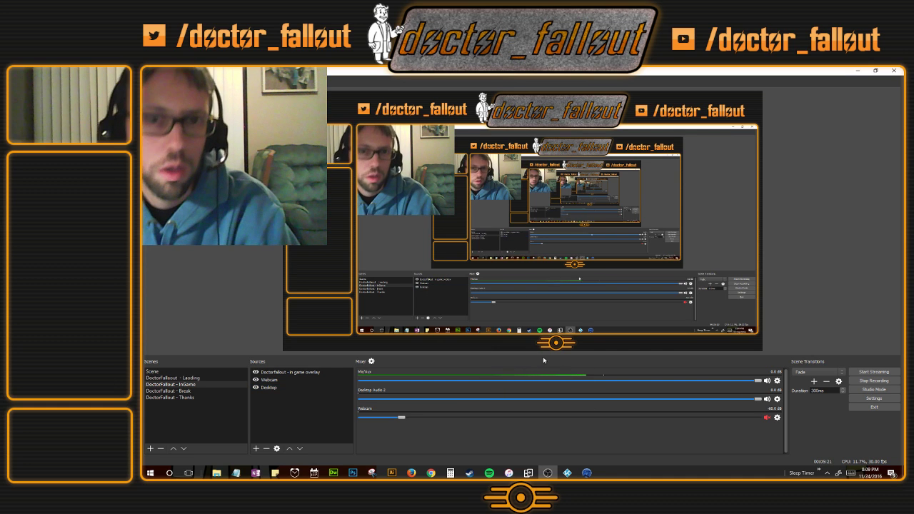
pyautogui.moveTo(275, 384); pyautogui.dragTo(318, 371)
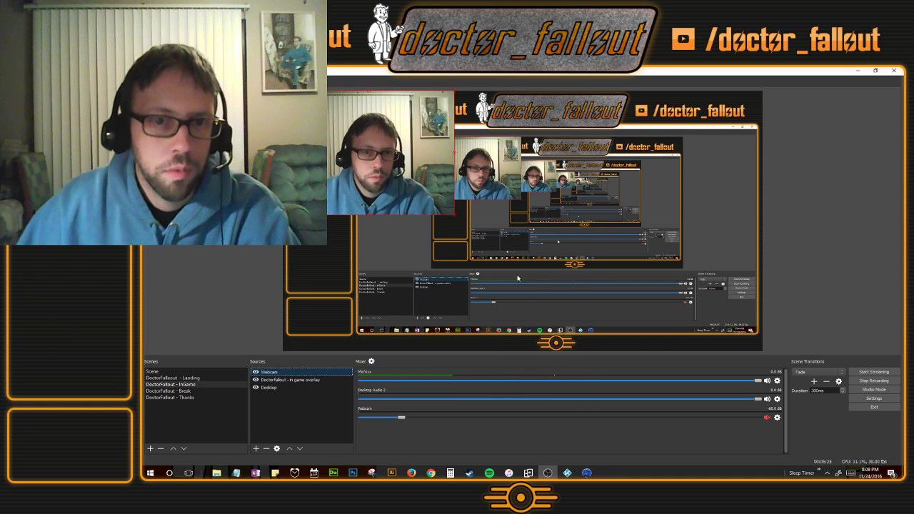
# Shrink and position the Webcam source to fit the small frame at the overlay's upper left.
pyautogui.moveTo(453, 216); pyautogui.dragTo(351, 165)
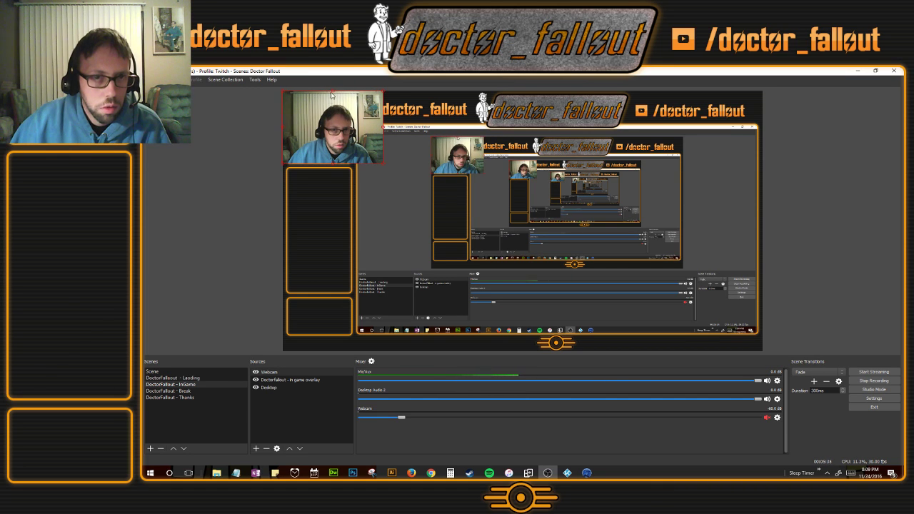
pyautogui.moveTo(330, 95); pyautogui.dragTo(327, 105)
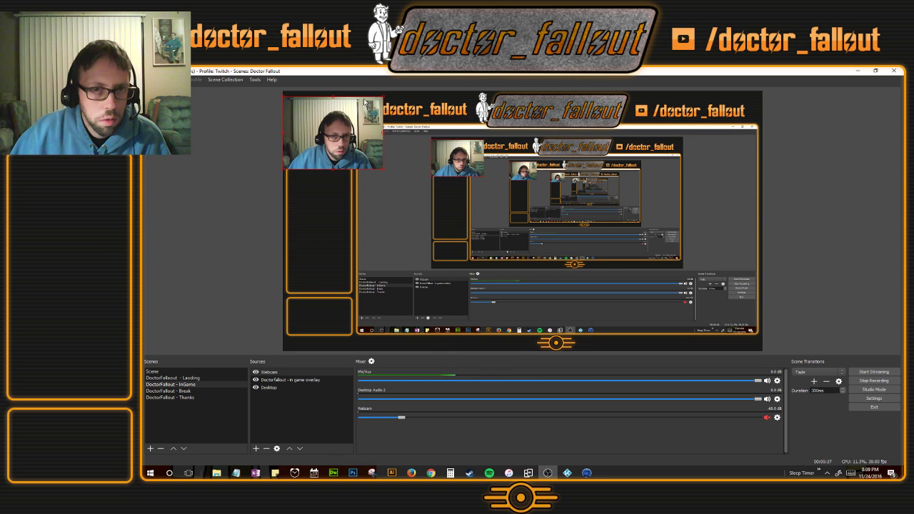
pyautogui.moveTo(383, 98); pyautogui.dragTo(352, 127)
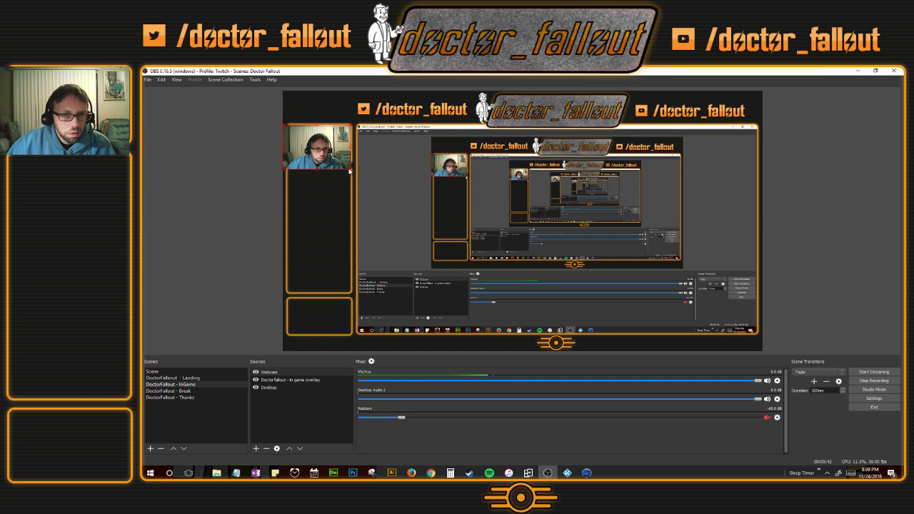
pyautogui.moveTo(349, 171); pyautogui.dragTo(352, 166)
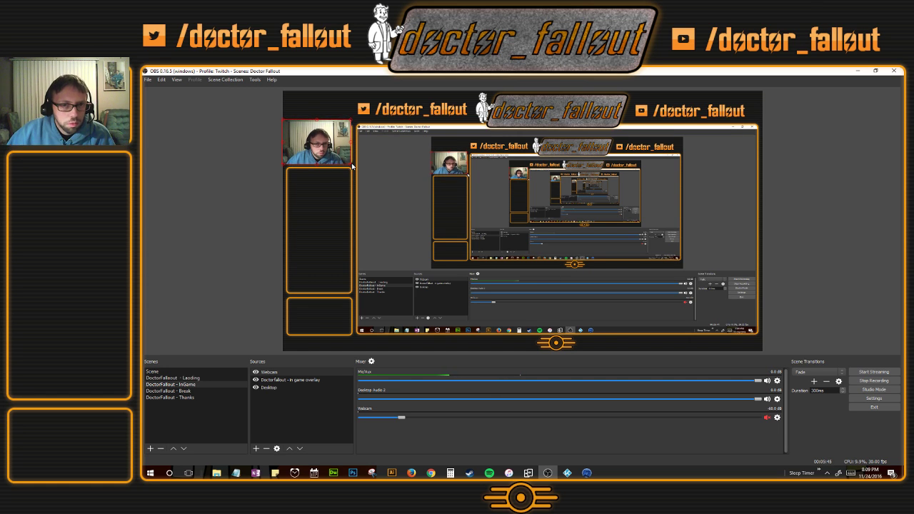
pyautogui.click(316, 123)
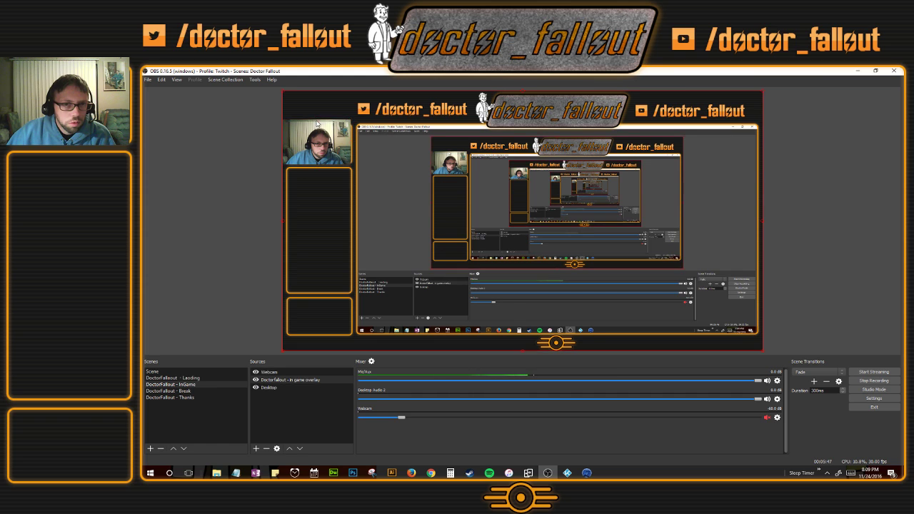
pyautogui.click(319, 137)
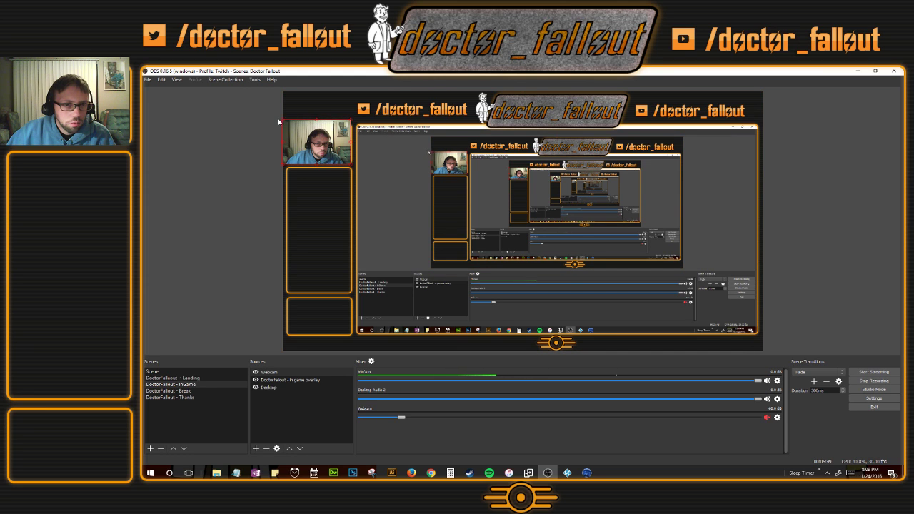
pyautogui.moveTo(284, 123); pyautogui.dragTo(351, 126)
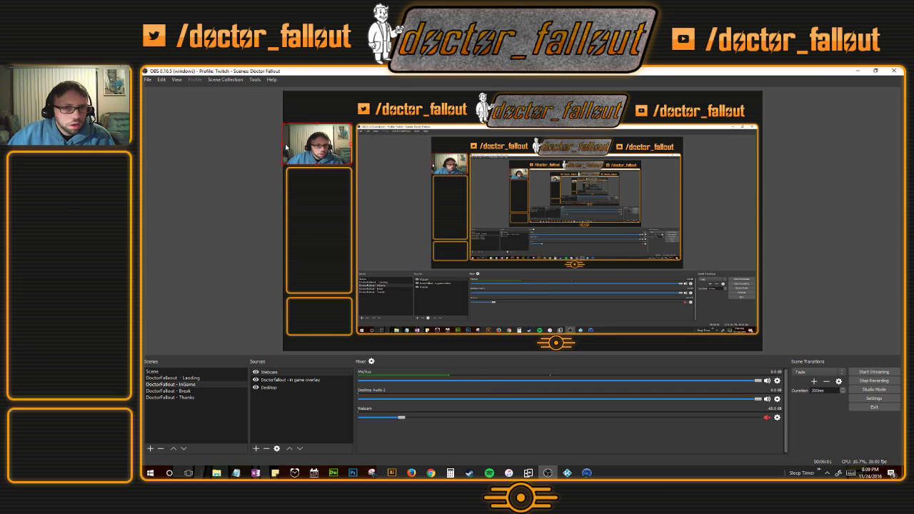
pyautogui.moveTo(286, 147); pyautogui.dragTo(287, 149)
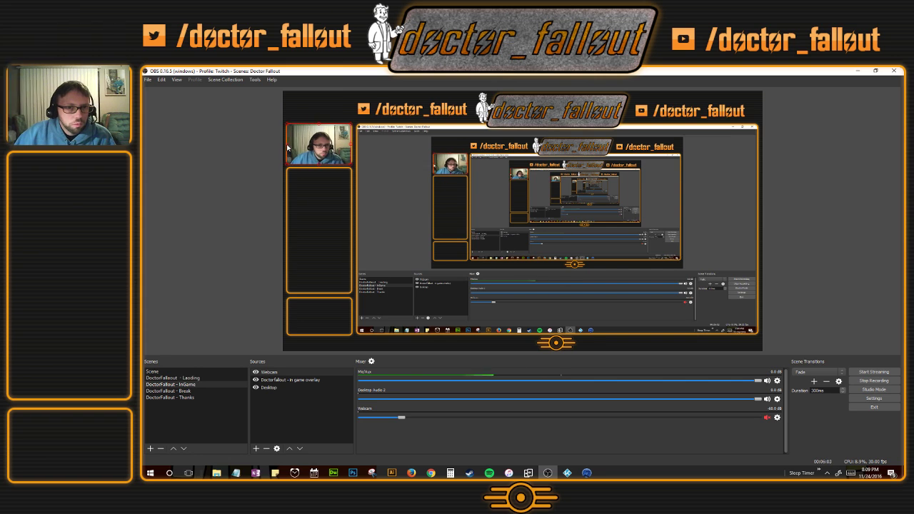
# Move the Webcam source back below the in game overlay in the source order.
pyautogui.click(329, 189)
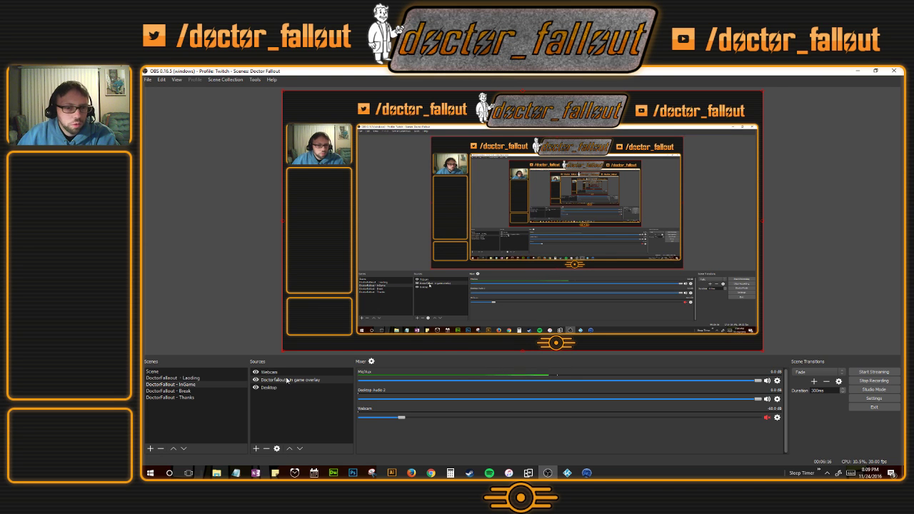
pyautogui.moveTo(285, 372); pyautogui.dragTo(316, 379)
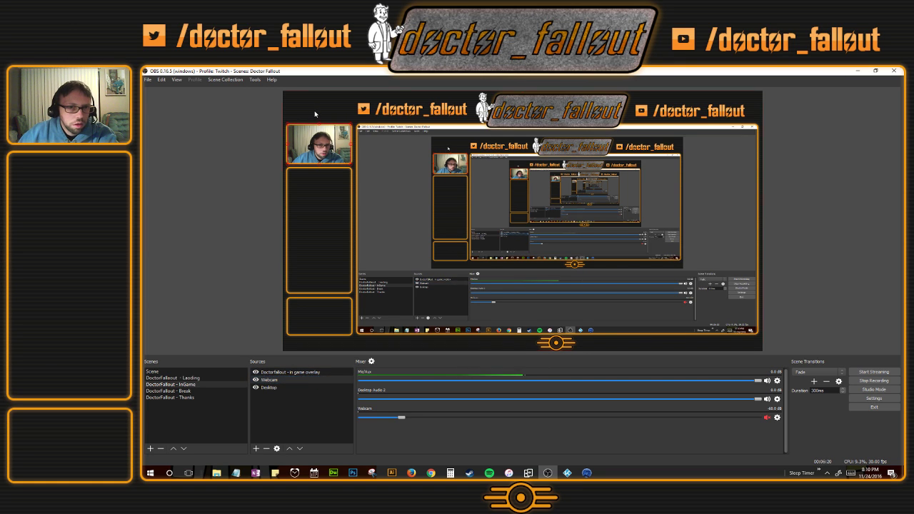
# Toggle the in game overlay and the Webcam source off and on to check the InGame scene's layering.
pyautogui.click(406, 307)
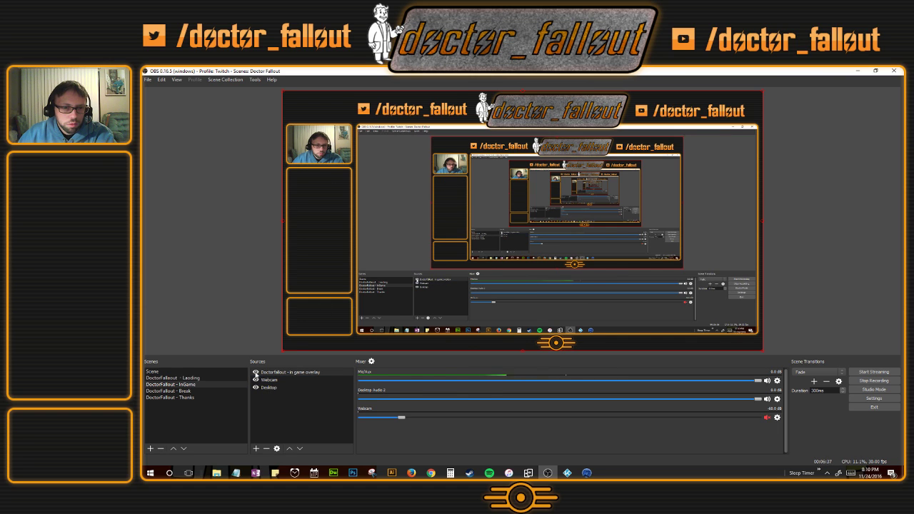
pyautogui.click(255, 372)
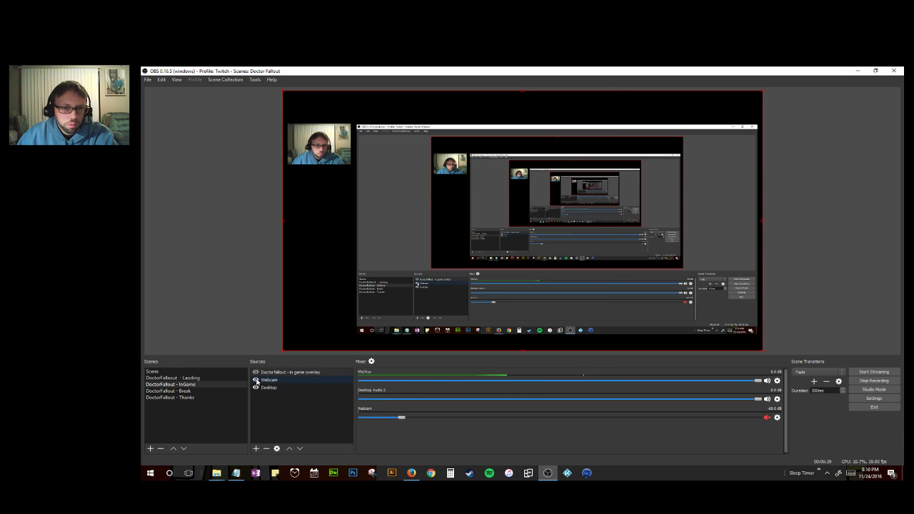
pyautogui.click(256, 380)
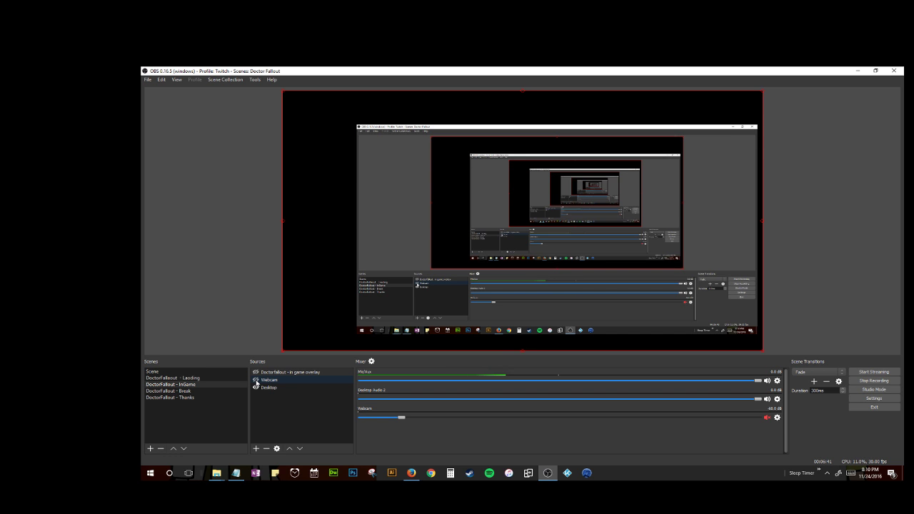
pyautogui.click(255, 380)
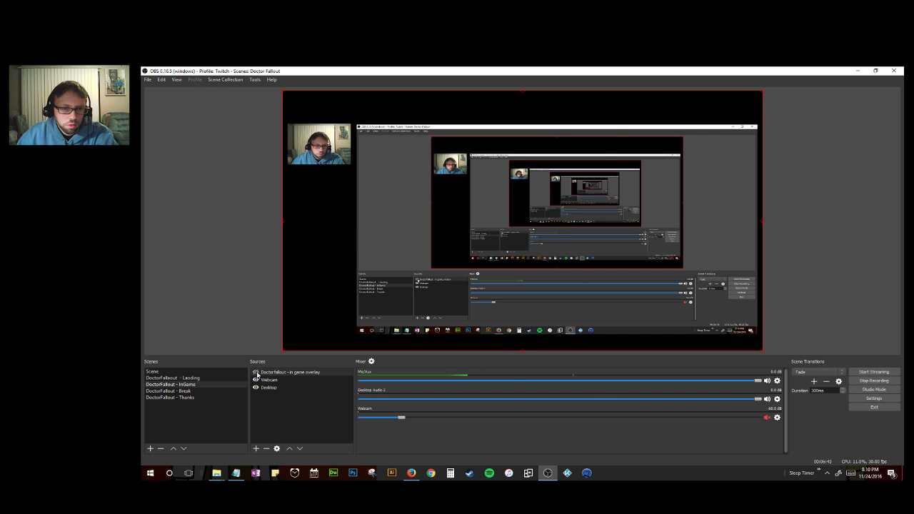
pyautogui.click(255, 372)
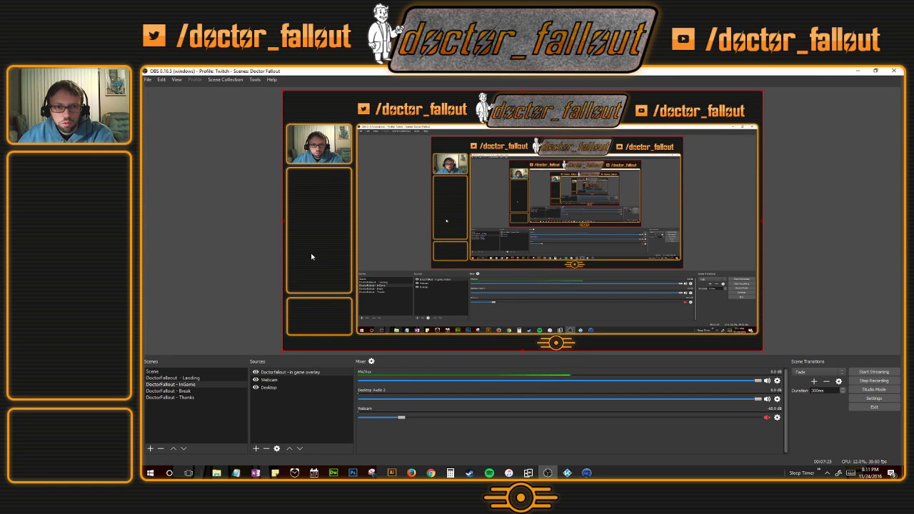
# In the DoctorFallout - Thanks scene, add a new image source named "doctorfallout - thank overlay" and browse for its image file.
pyautogui.click(181, 398)
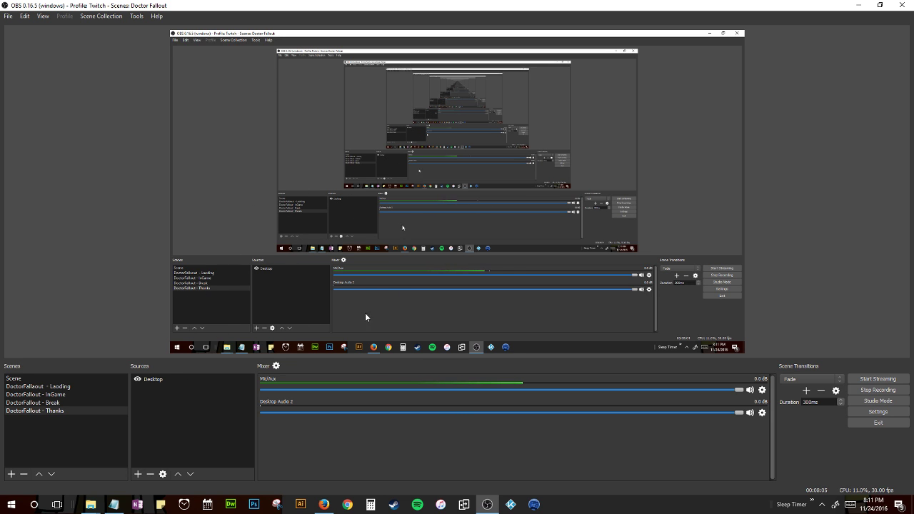
pyautogui.click(138, 473)
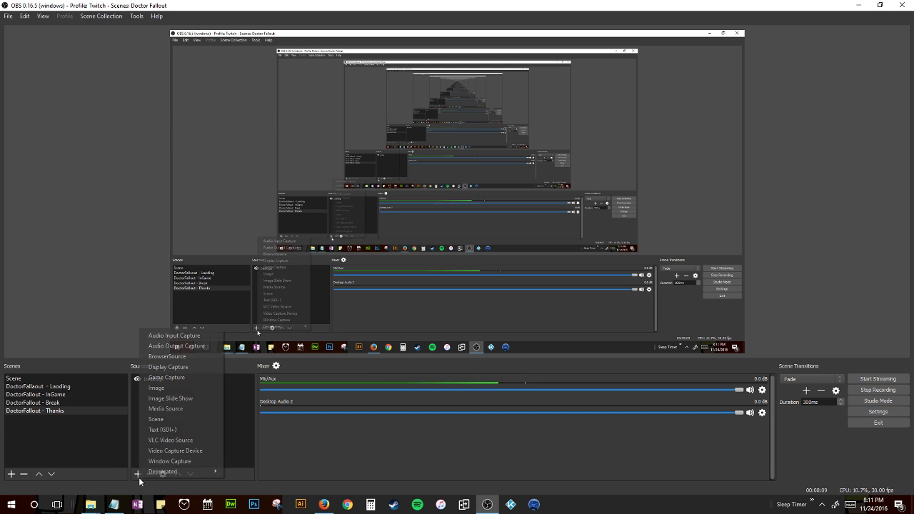
pyautogui.click(163, 388)
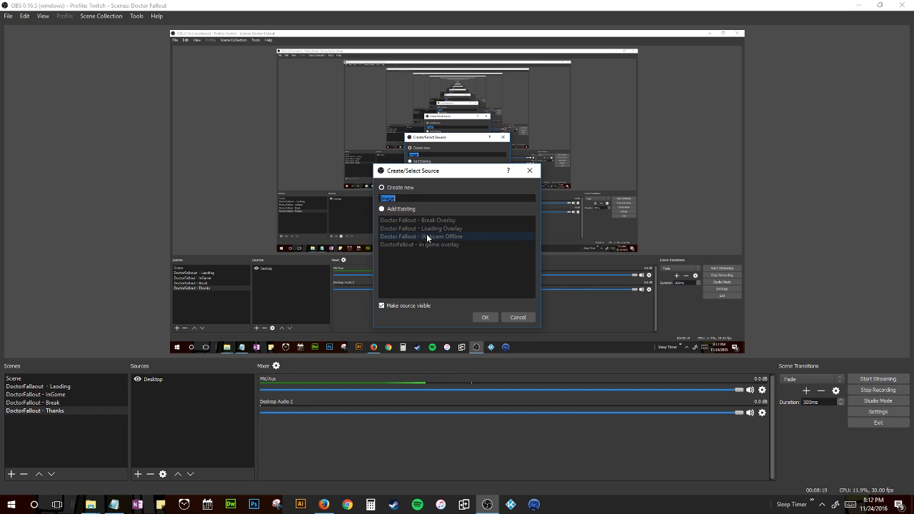
pyautogui.click(412, 198)
pyautogui.moveTo(414, 198); pyautogui.dragTo(366, 205)
pyautogui.write('doctorfallout - tha')
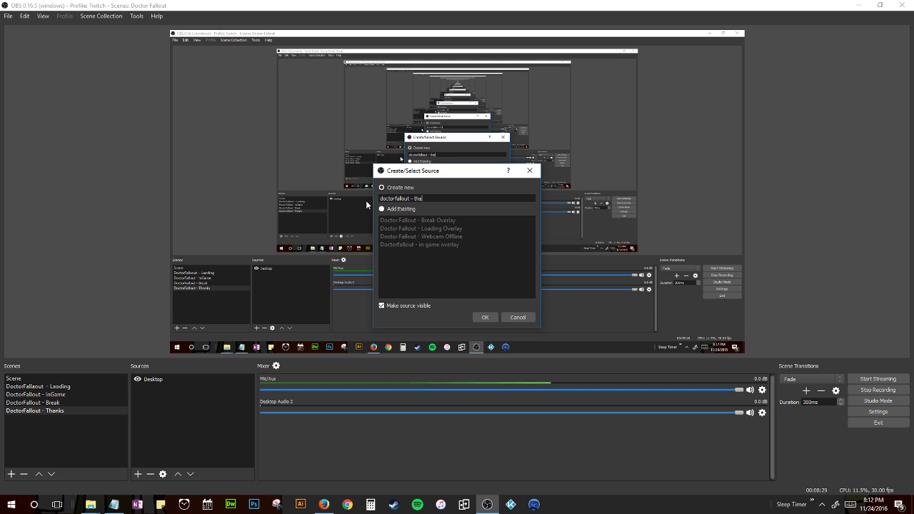
pyautogui.write('nk over')
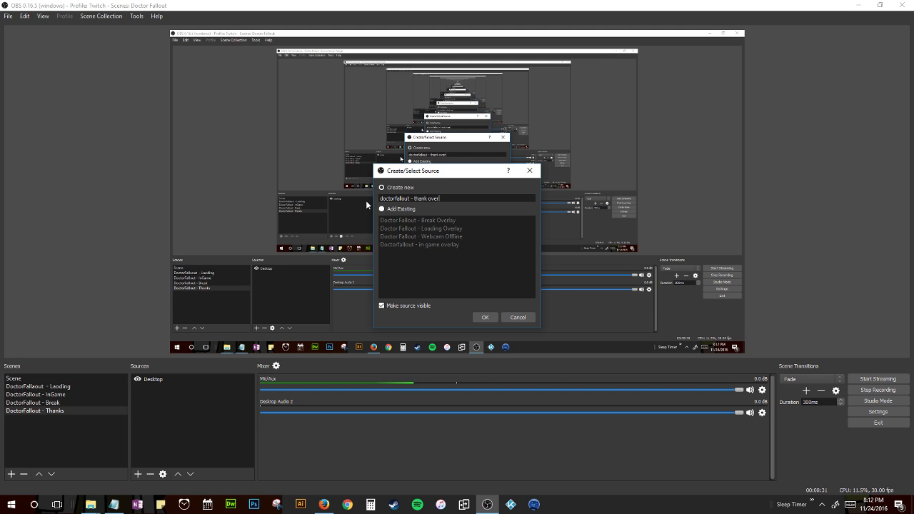
pyautogui.write('lay')
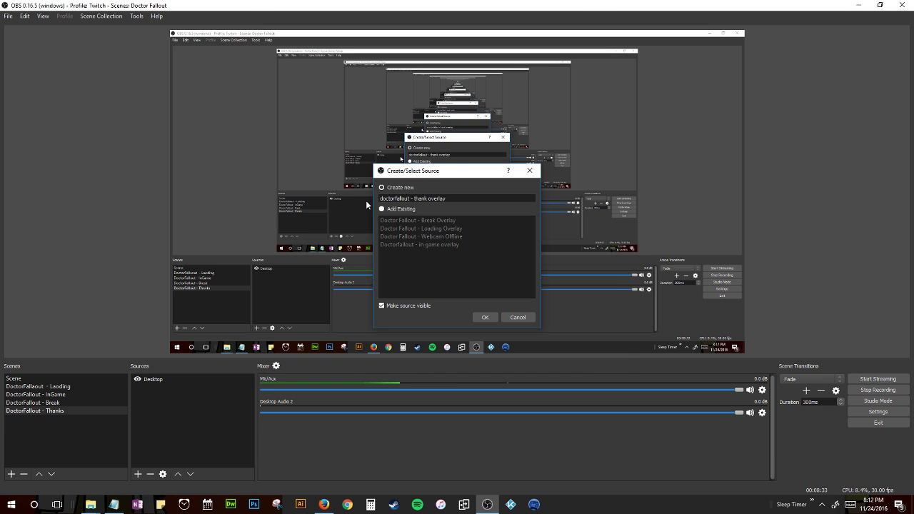
pyautogui.press('Return')
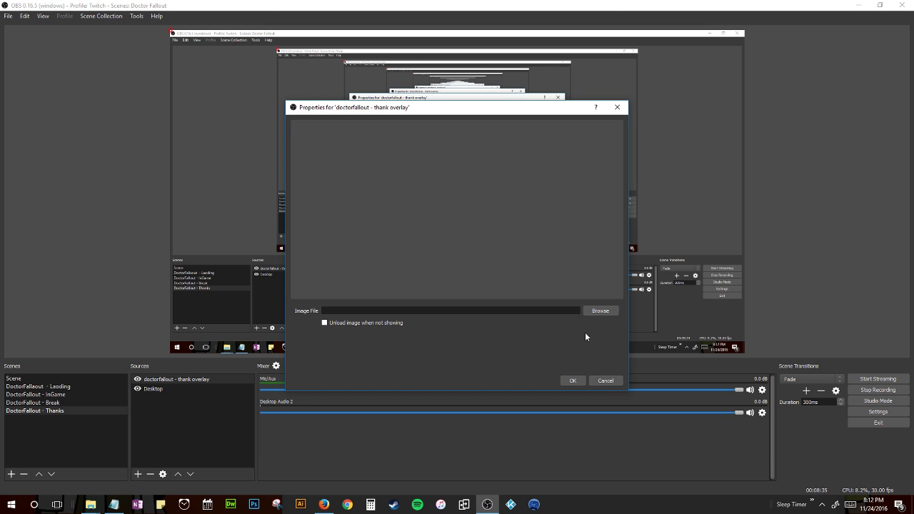
pyautogui.click(599, 311)
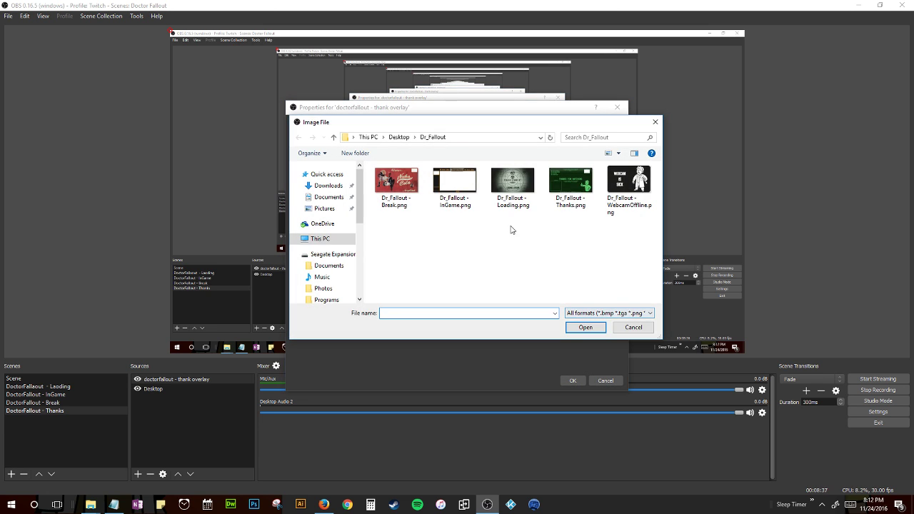
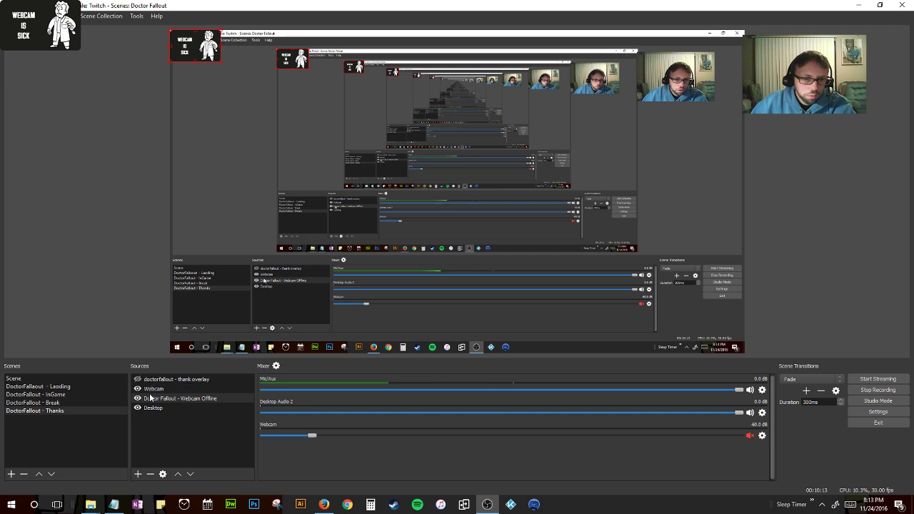
# Preview the Thanks scene's overlay over the webcam sources, and leave both the thank overlay and the Webcam source hidden.
pyautogui.click(160, 397)
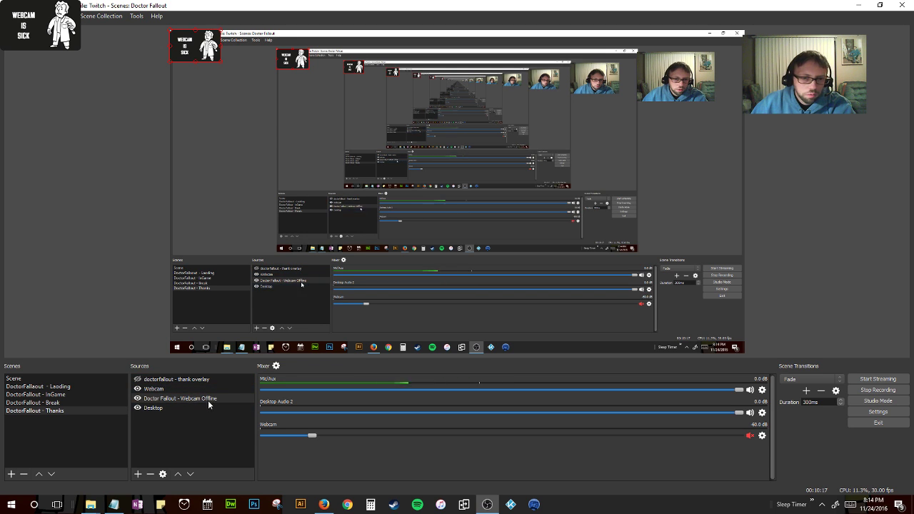
pyautogui.click(138, 379)
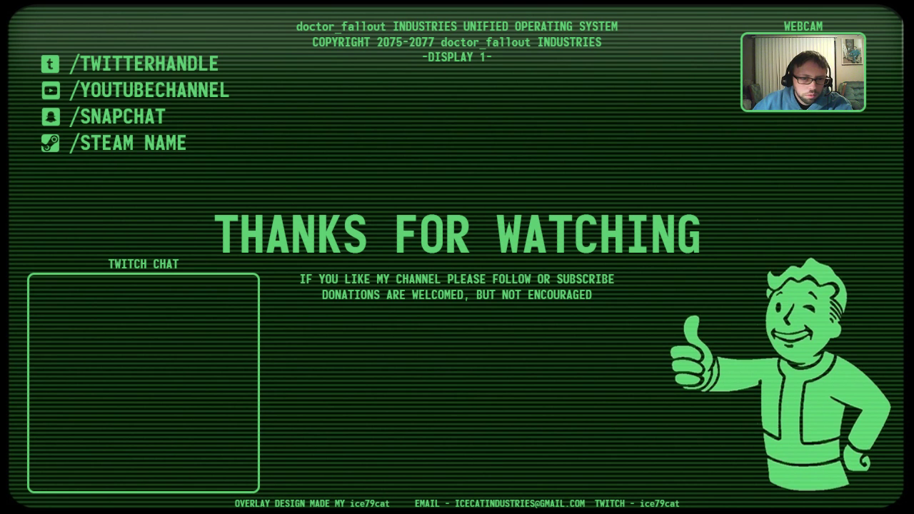
pyautogui.click(137, 379)
pyautogui.click(138, 388)
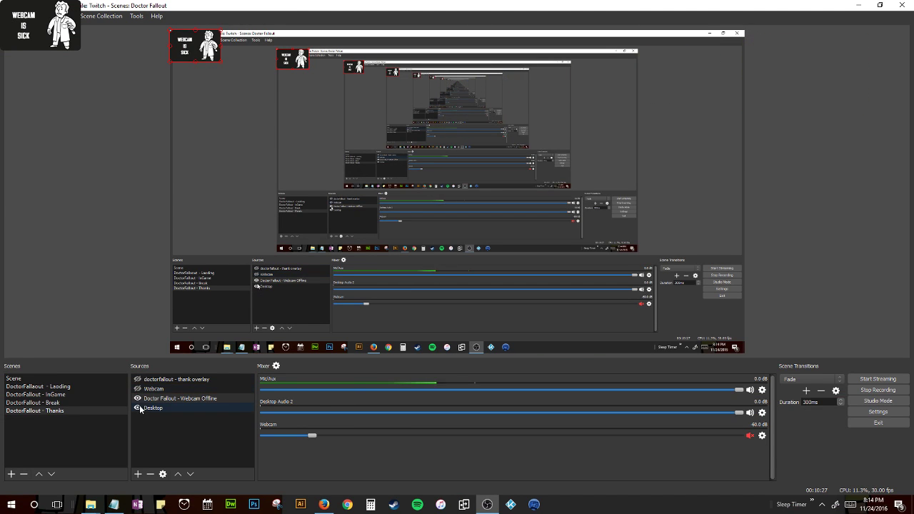
pyautogui.click(137, 398)
pyautogui.click(138, 379)
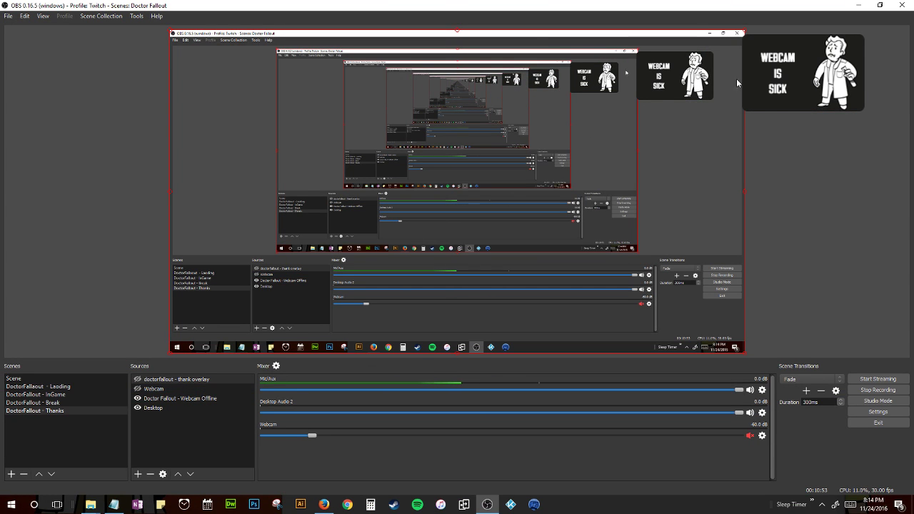
# Toggle the Webcam source's visibility repeatedly to compare it with the Webcam Offline image in the Thanks scene.
pyautogui.click(138, 389)
pyautogui.click(138, 389)
pyautogui.click(138, 389)
pyautogui.click(138, 389)
pyautogui.click(138, 389)
pyautogui.click(137, 389)
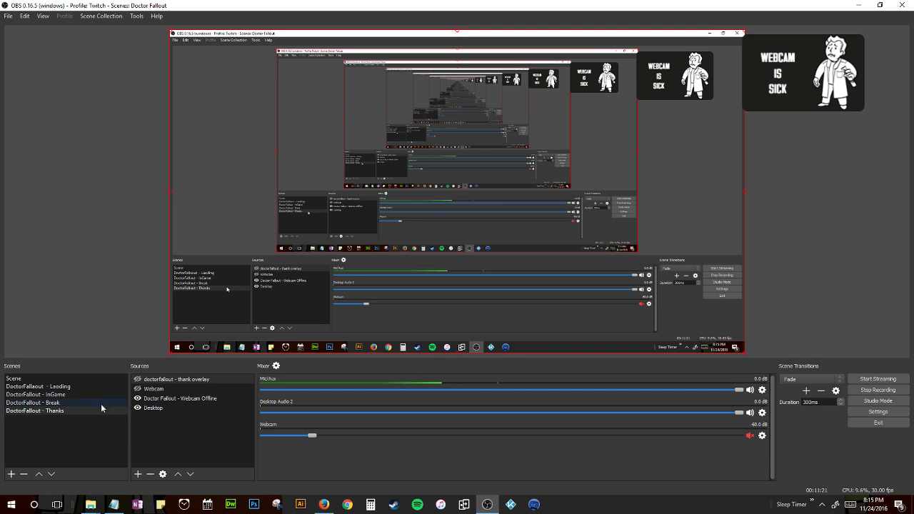
pyautogui.rightClick(26, 411)
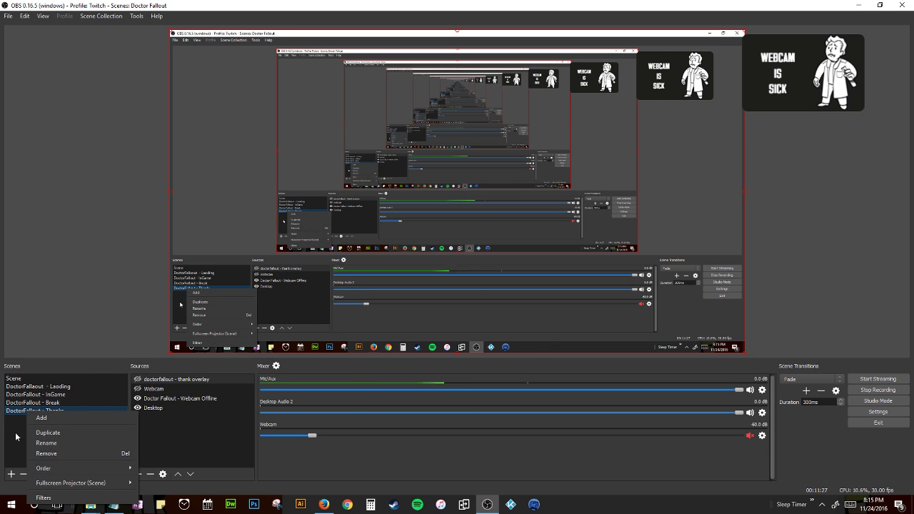
pyautogui.click(17, 437)
pyautogui.rightClick(37, 413)
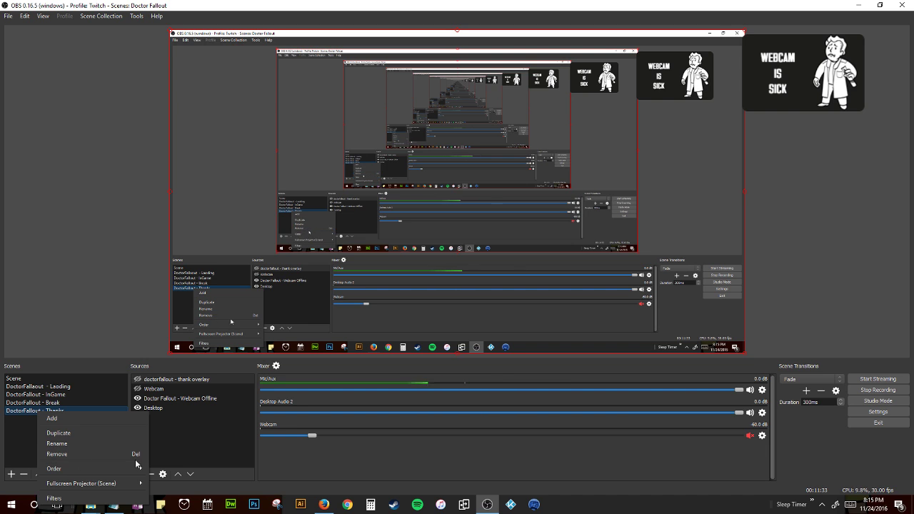
pyautogui.click(182, 434)
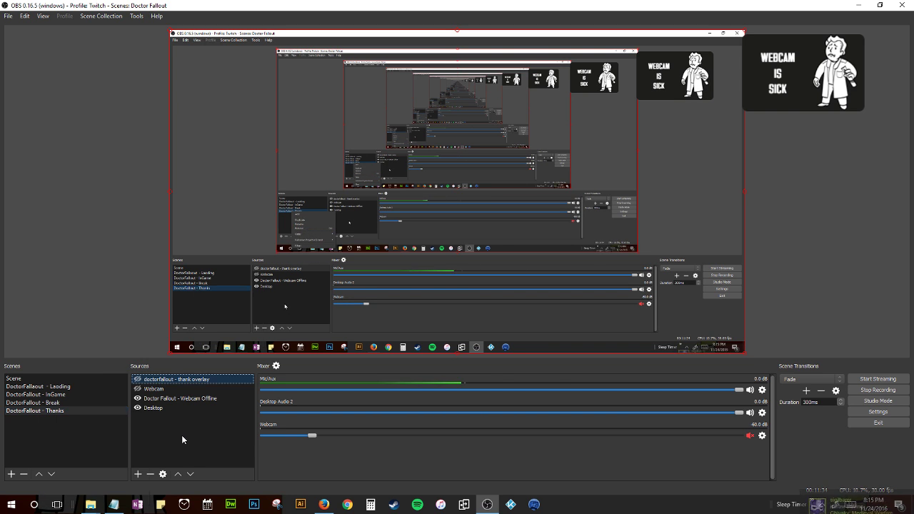
pyautogui.rightClick(154, 409)
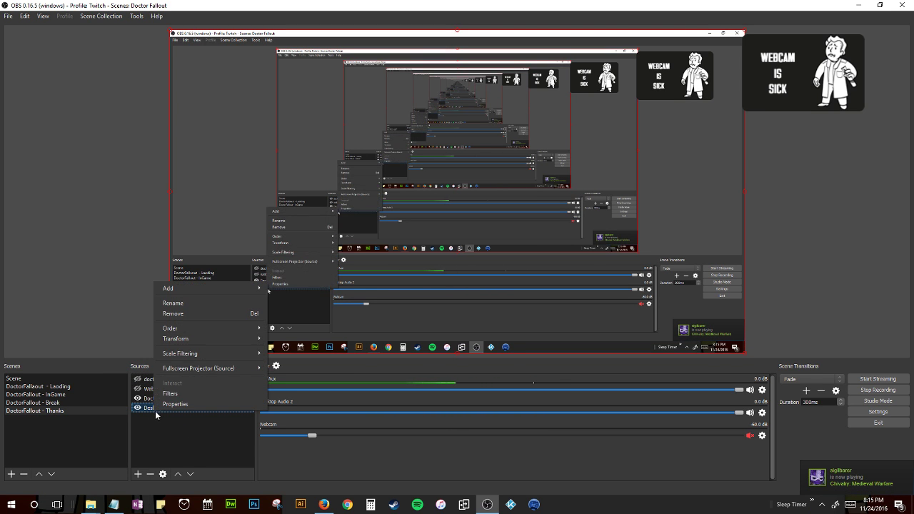
pyautogui.click(176, 433)
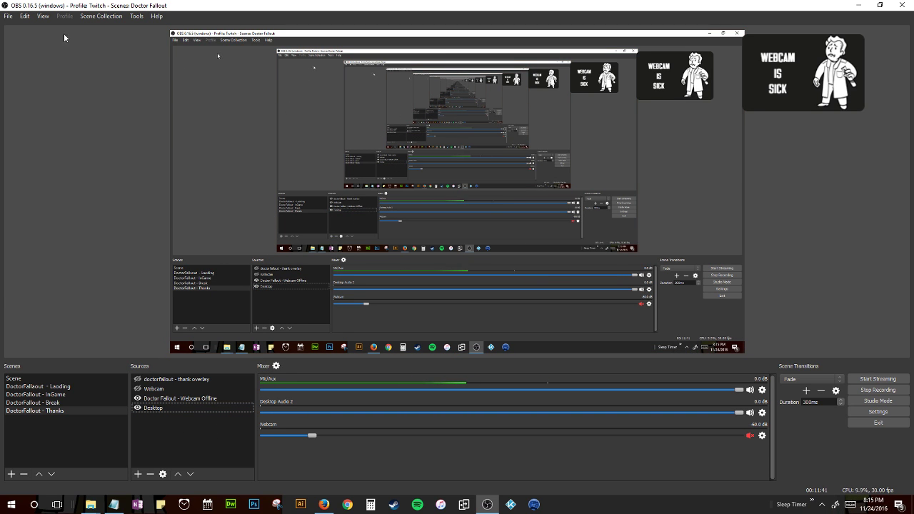
# Open the hotkey settings and set Hide 'Webcam' for the DoctorFallaout - Laoding scene to Num 9.
pyautogui.click(9, 16)
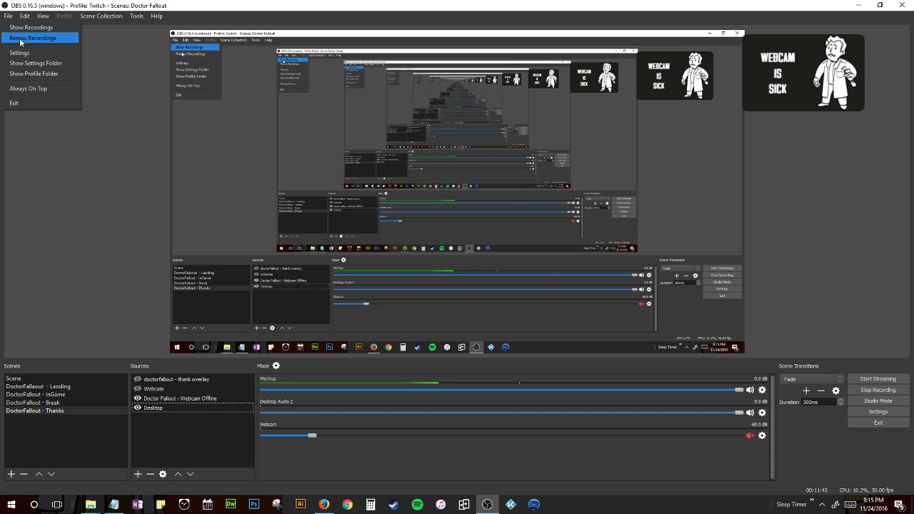
pyautogui.click(20, 53)
pyautogui.click(242, 234)
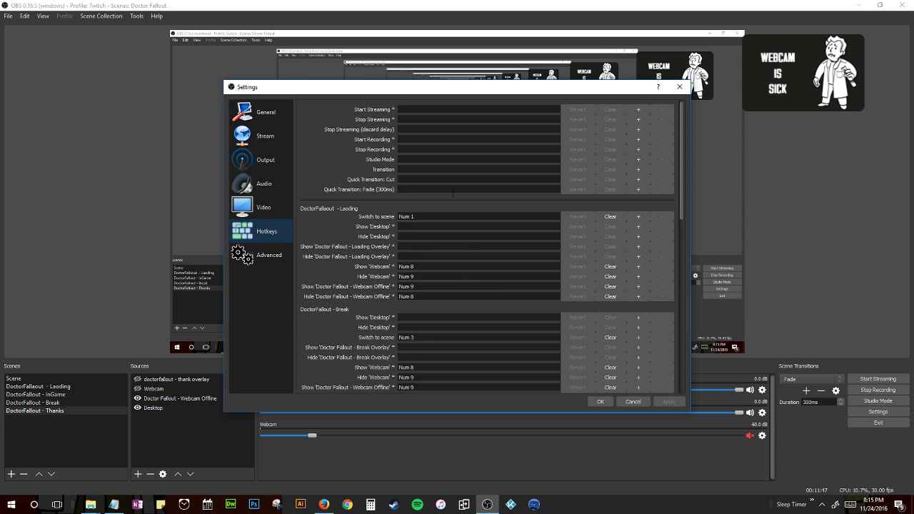
pyautogui.scroll(-2, 455, 214)
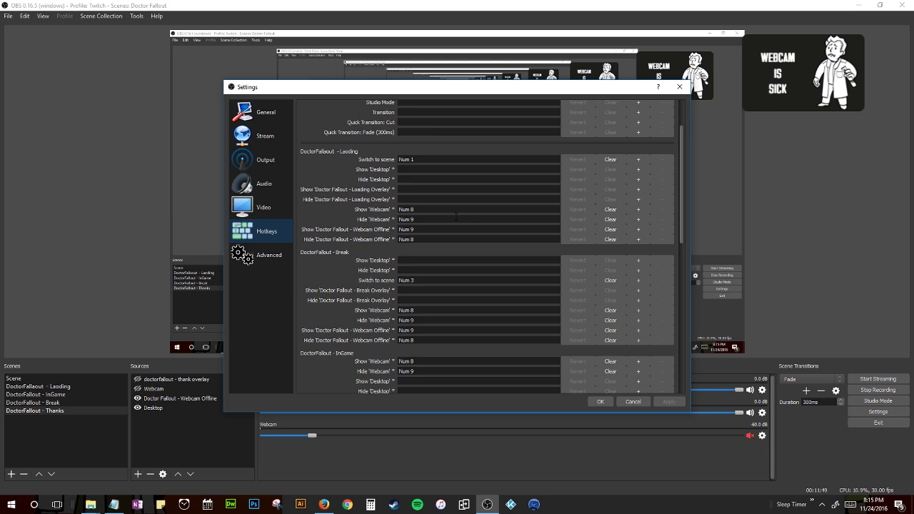
pyautogui.scroll(-2, 456, 216)
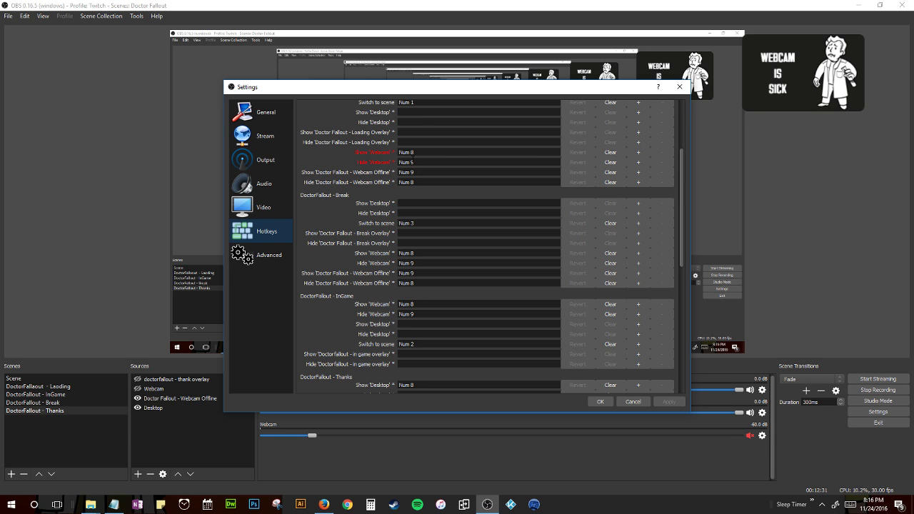
pyautogui.press('KP_9')
# Review the scene switching and webcam show/hide hotkeys assigned to the Laoding, Break, InGame and Thanks scenes.
pyautogui.scroll(2, 452, 153)
pyautogui.scroll(1, 452, 152)
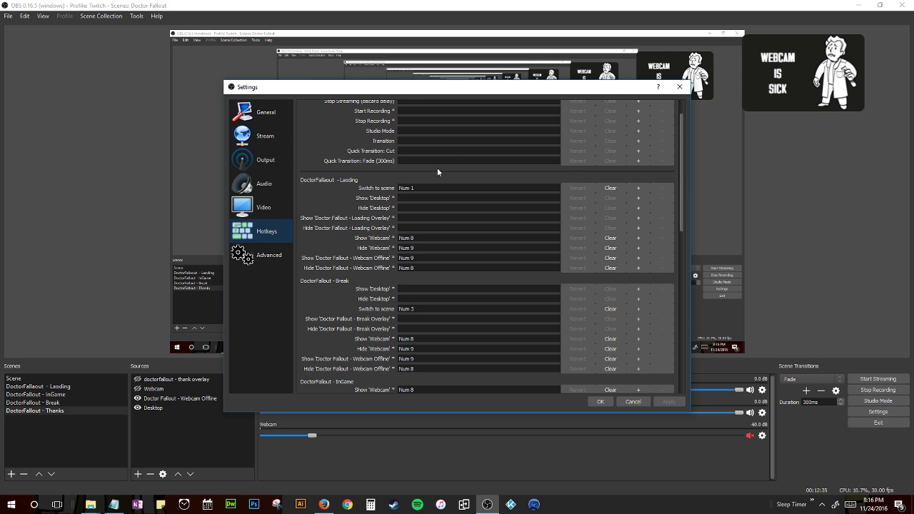
pyautogui.scroll(-7, 438, 175)
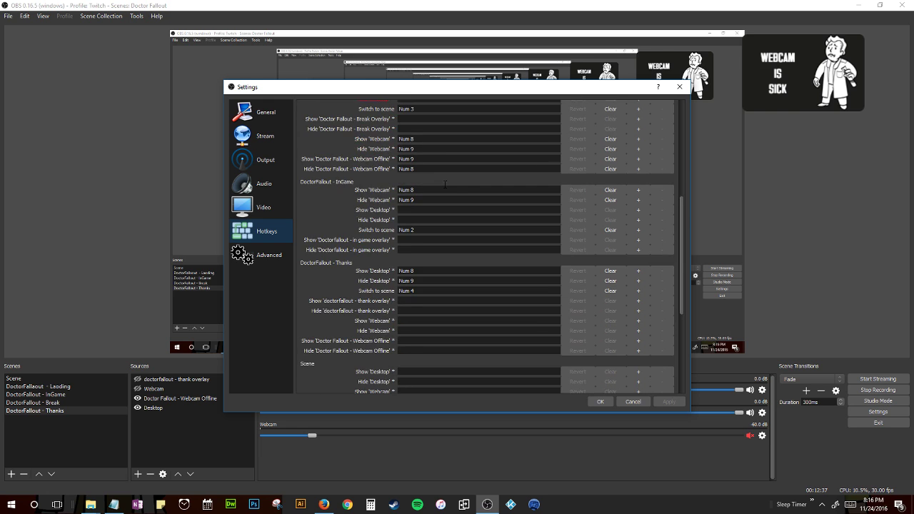
pyautogui.scroll(2, 441, 182)
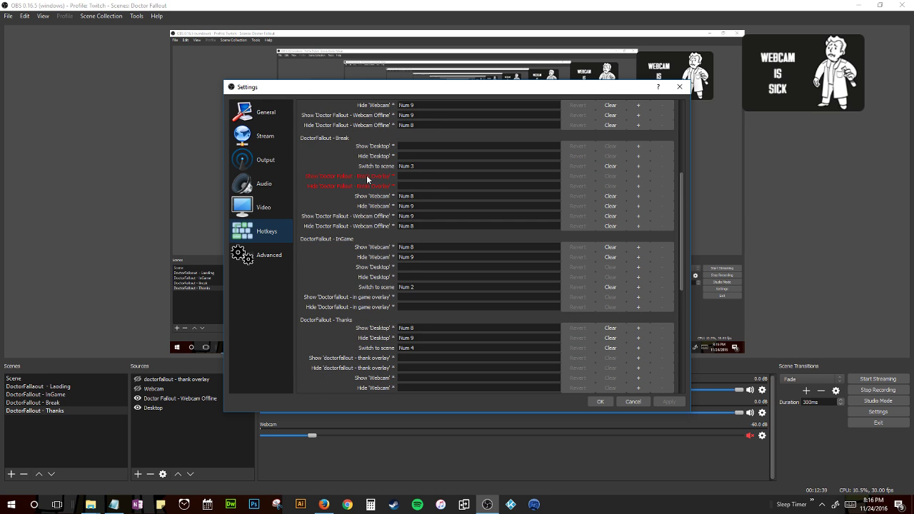
pyautogui.scroll(-2, 366, 179)
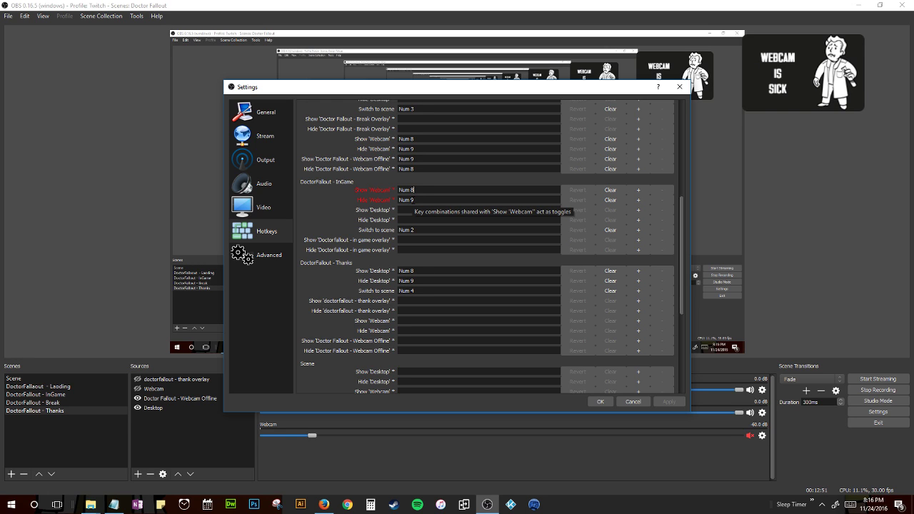
pyautogui.scroll(-1, 467, 212)
pyautogui.scroll(-3, 467, 212)
pyautogui.scroll(2, 467, 213)
pyautogui.scroll(-1, 467, 212)
pyautogui.scroll(1, 466, 212)
pyautogui.scroll(-2, 467, 212)
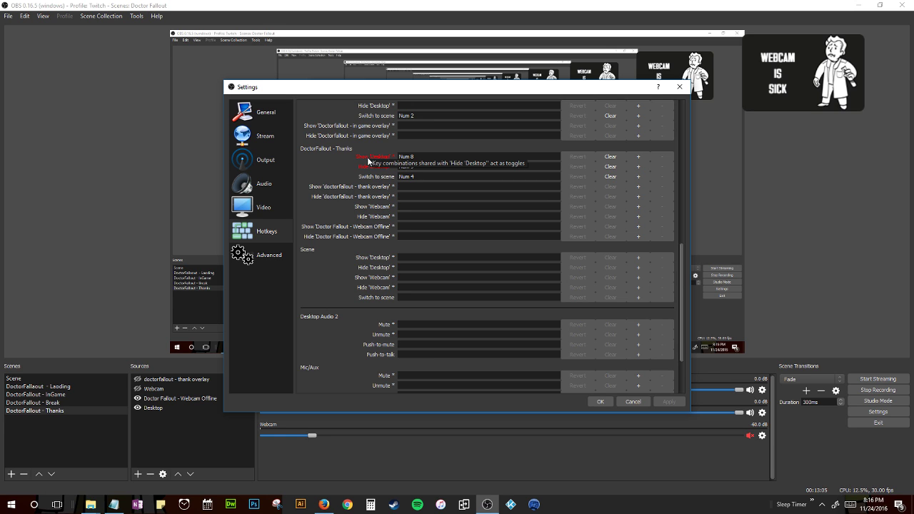
# Clear the Show 'Desktop' and Hide 'Desktop' hotkeys of the DoctorFallout - Thanks scene.
pyautogui.click(428, 166)
pyautogui.press('BackSpace')
pyautogui.click(609, 167)
pyautogui.click(610, 157)
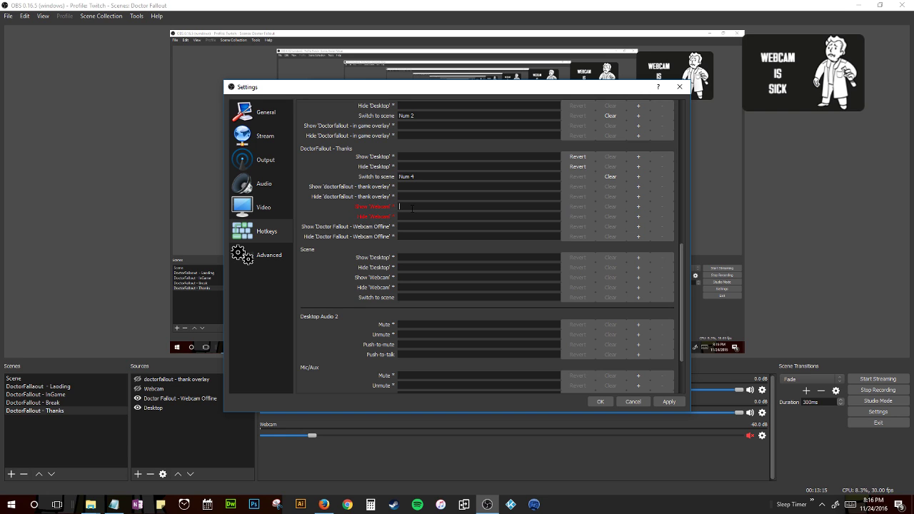
# For the DoctorFallout - Thanks scene, assign Num 8 to Show 'Webcam' and Num 9 to Hide 'Webcam'.
pyautogui.press('KP_8')
pyautogui.click(412, 216)
pyautogui.press('KP_9')
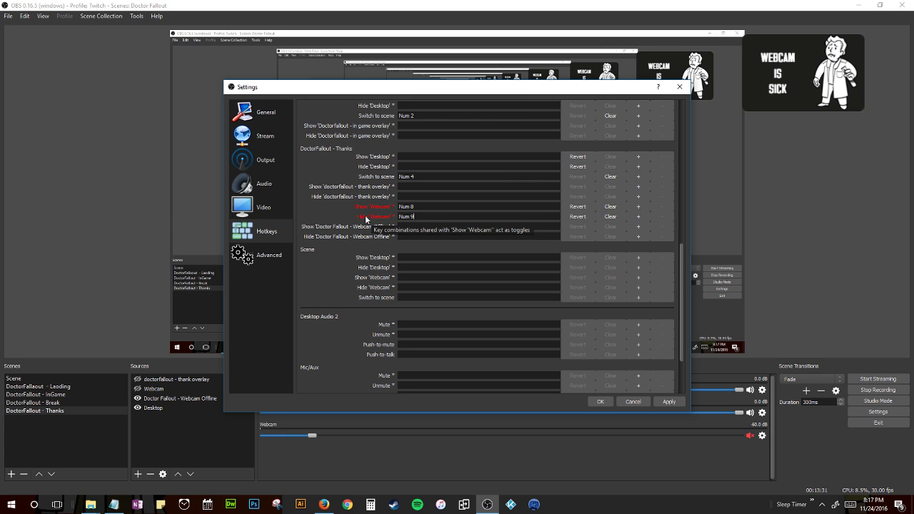
# For the DoctorFallout - Thanks scene, assign Num 9 to Show 'Doctor Fallout - Webcam Offline' and Num 8 to Hide 'Doctor Fallout - Webcam Offline'.
pyautogui.click(429, 226)
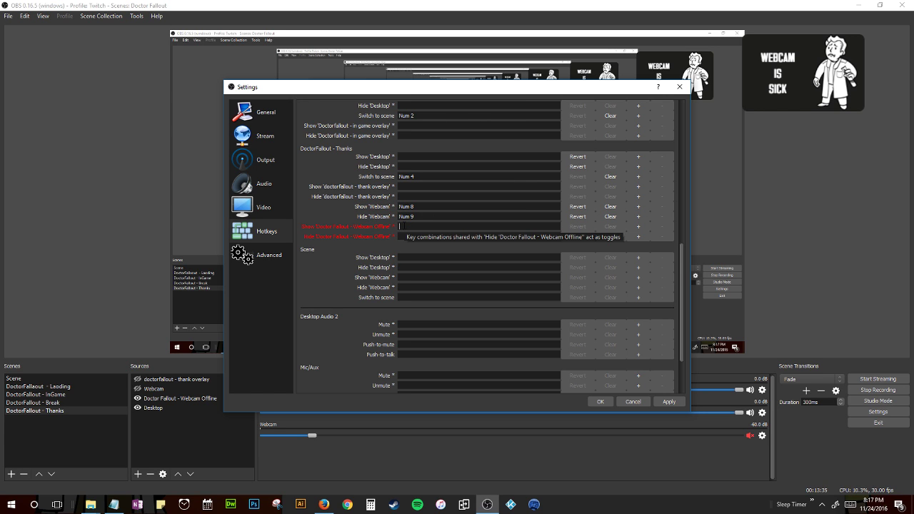
pyautogui.press('KP_9')
pyautogui.click(403, 235)
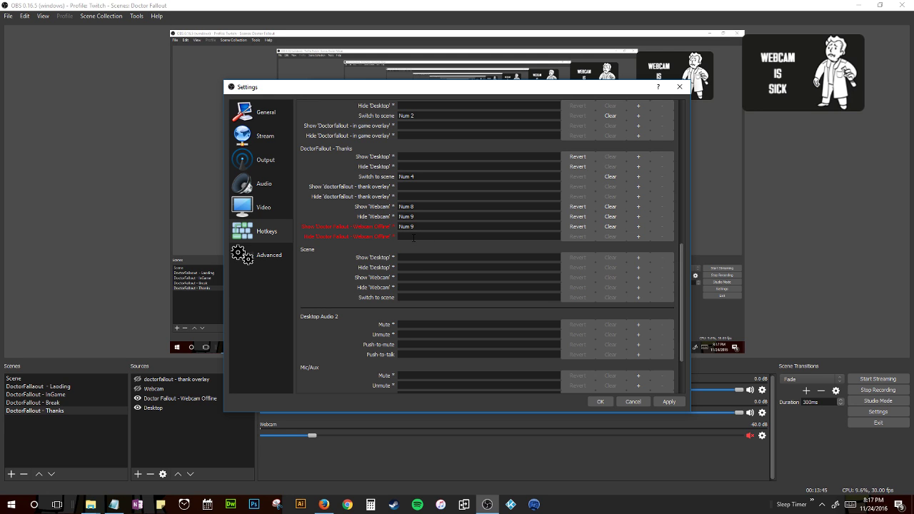
pyautogui.press('KP_8')
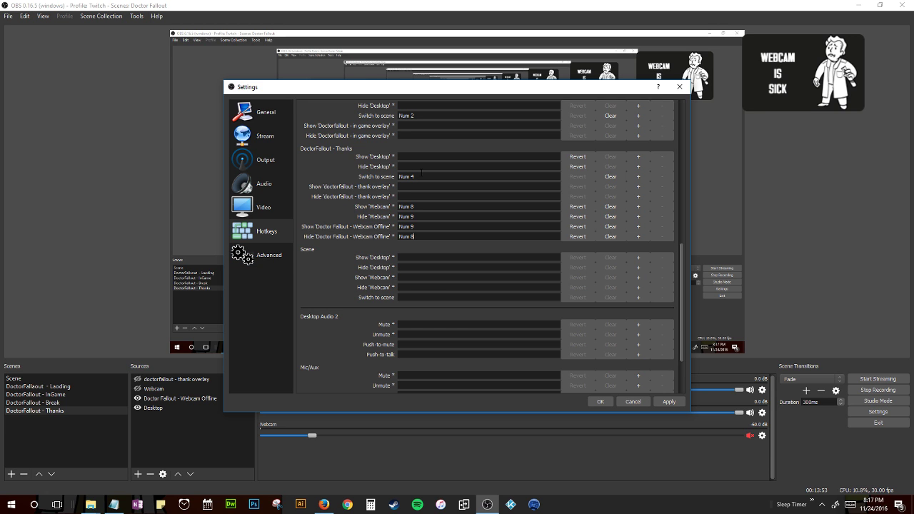
# Check the hotkeys of the InGame and Thanks scenes, then apply the changes and close the settings.
pyautogui.scroll(1, 323, 206)
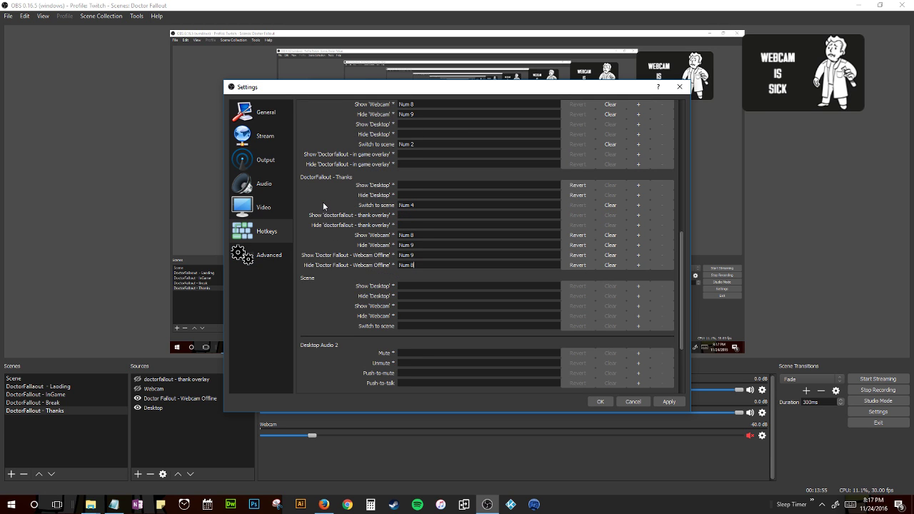
pyautogui.scroll(1, 324, 206)
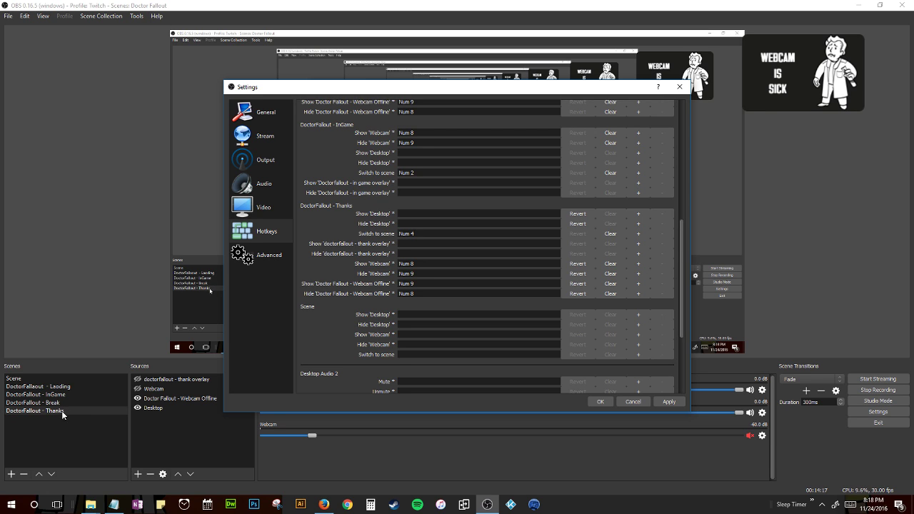
pyautogui.scroll(2, 431, 234)
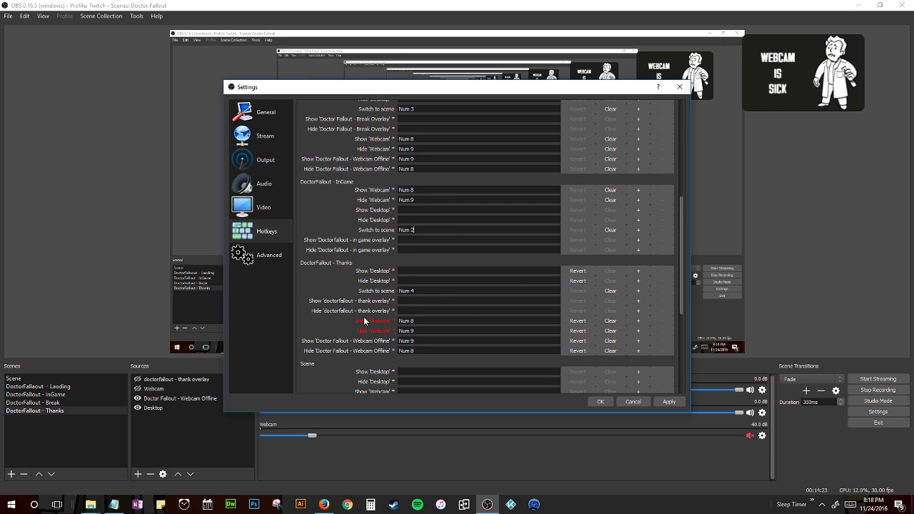
pyautogui.click(668, 401)
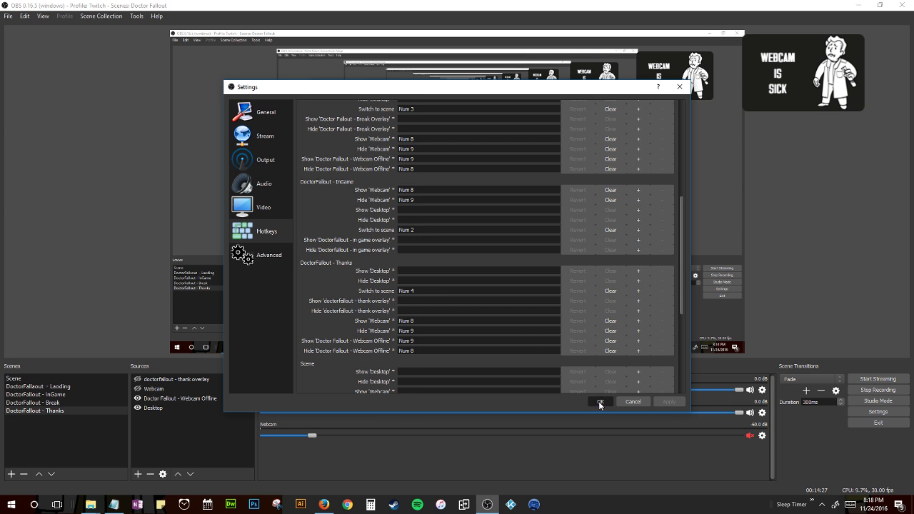
pyautogui.click(598, 401)
# Make the thank overlay and Webcam sources visible in the Thanks scene, and switch to the DoctorFallout - InGame scene.
pyautogui.click(138, 389)
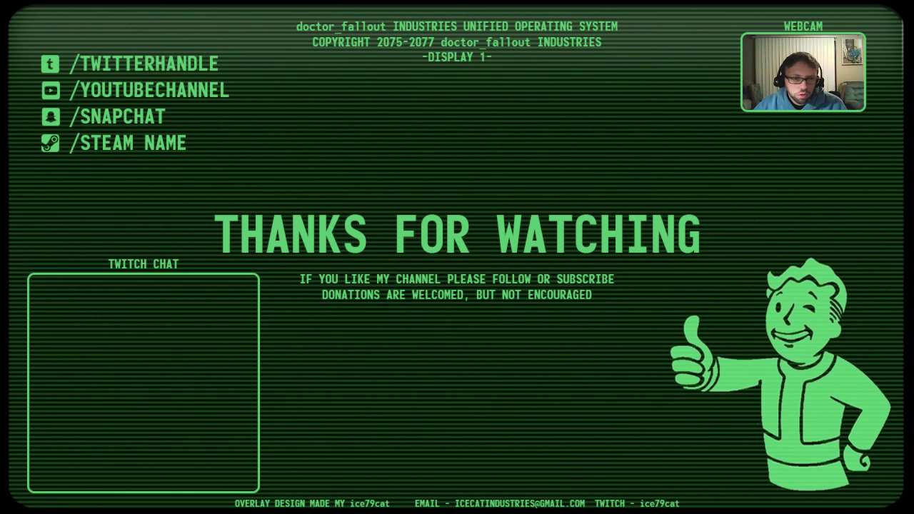
pyautogui.click(180, 385)
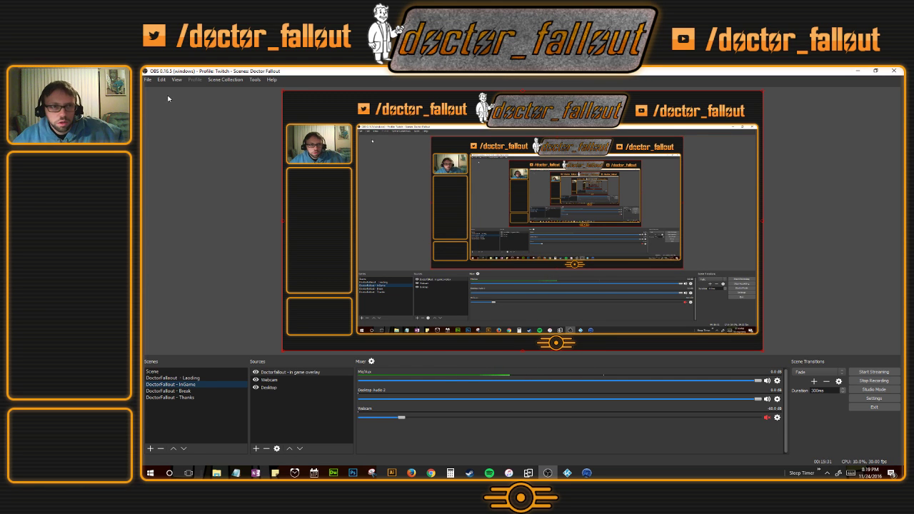
# Reopen the hotkey settings and review the scene switching and webcam toggle assignments from the Laoding scene through the Thanks scene.
pyautogui.click(148, 80)
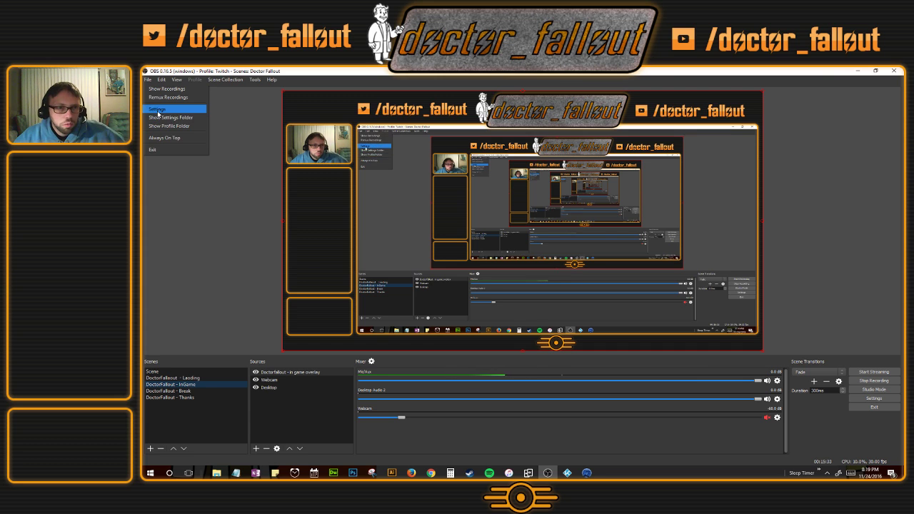
pyautogui.click(158, 110)
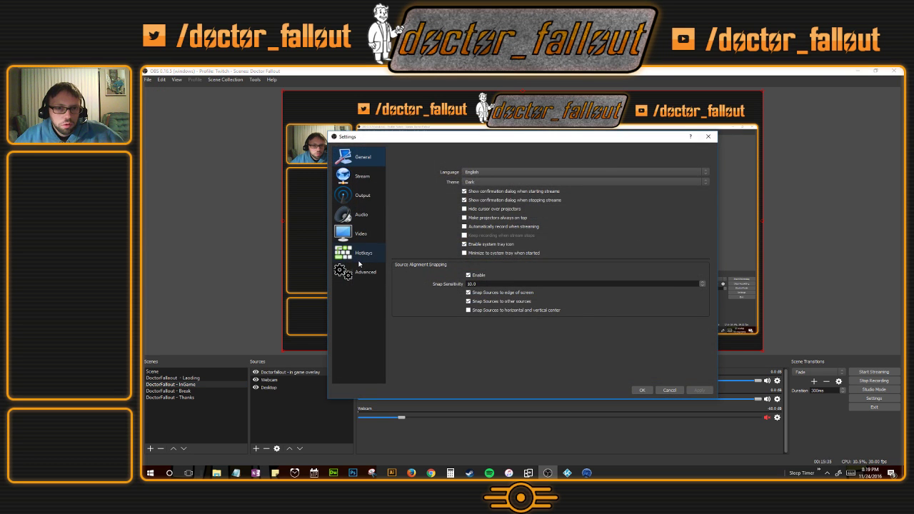
pyautogui.click(358, 260)
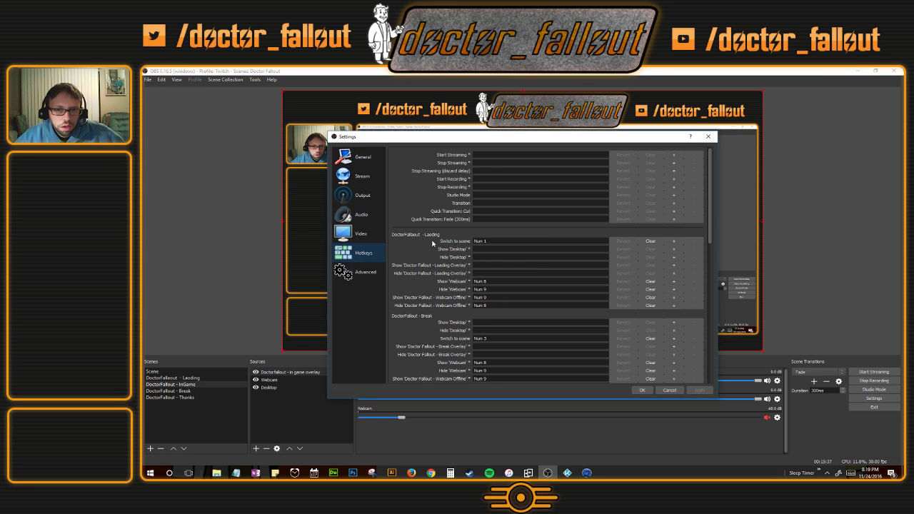
pyautogui.scroll(-2, 453, 255)
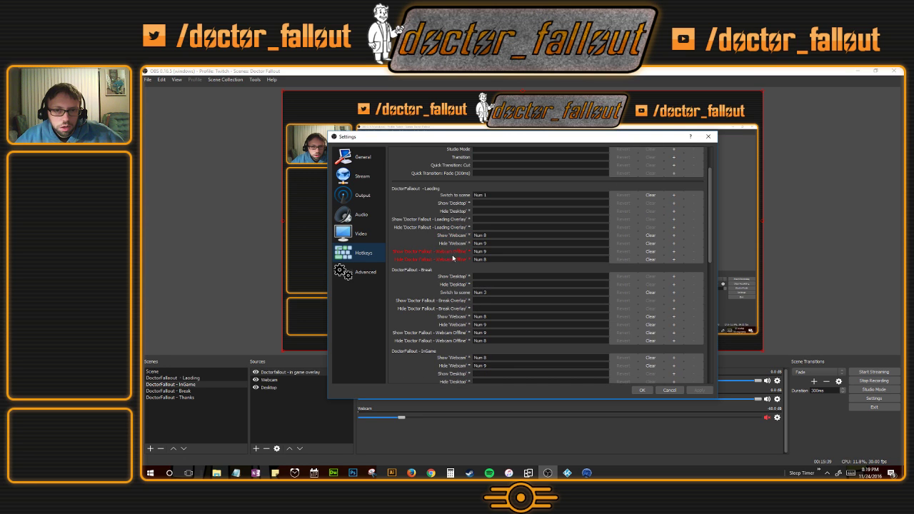
pyautogui.scroll(-3, 447, 245)
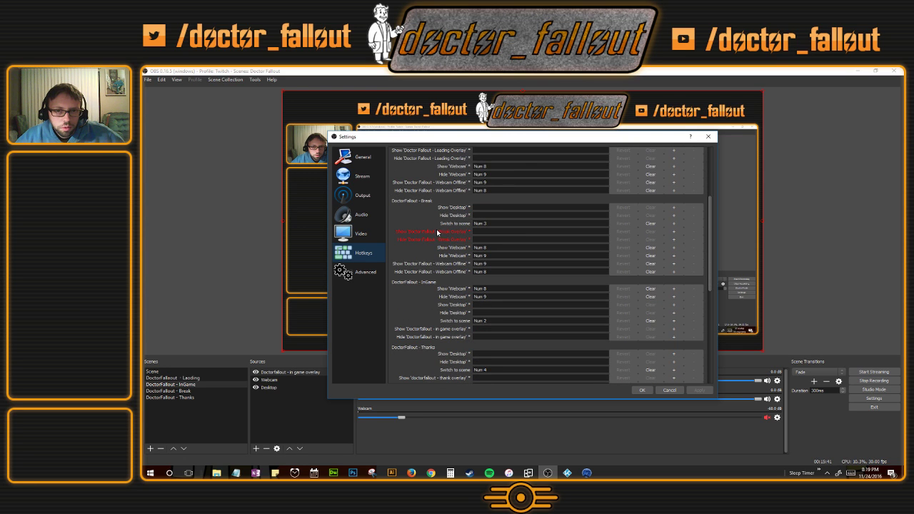
pyautogui.scroll(-3, 439, 233)
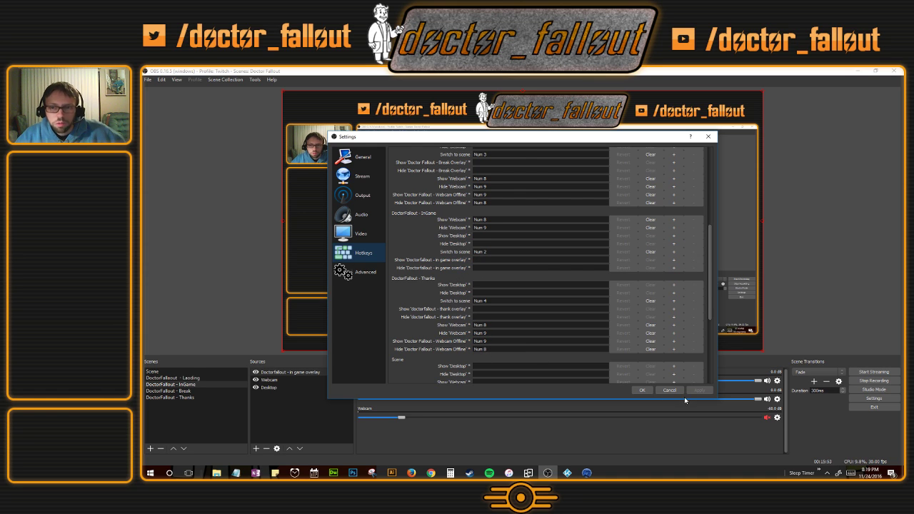
pyautogui.click(645, 391)
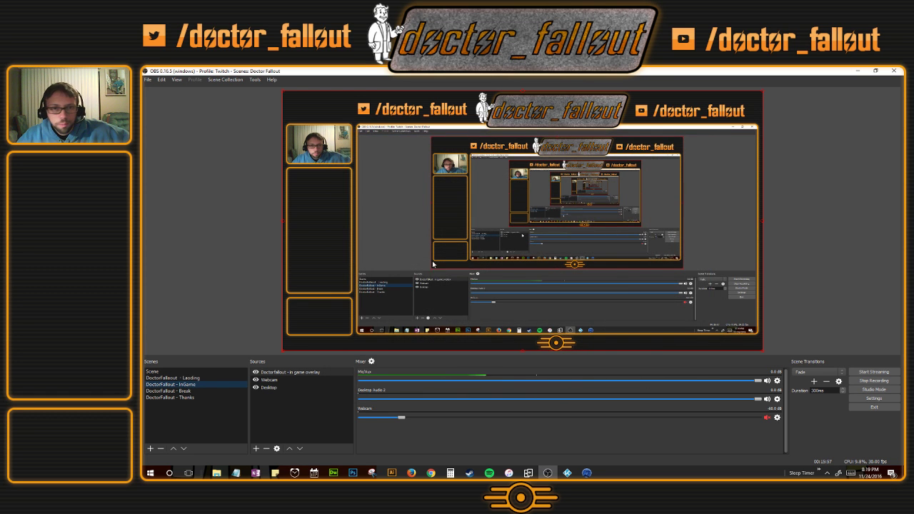
# Switch to the plain scene named Scene.
pyautogui.click(179, 377)
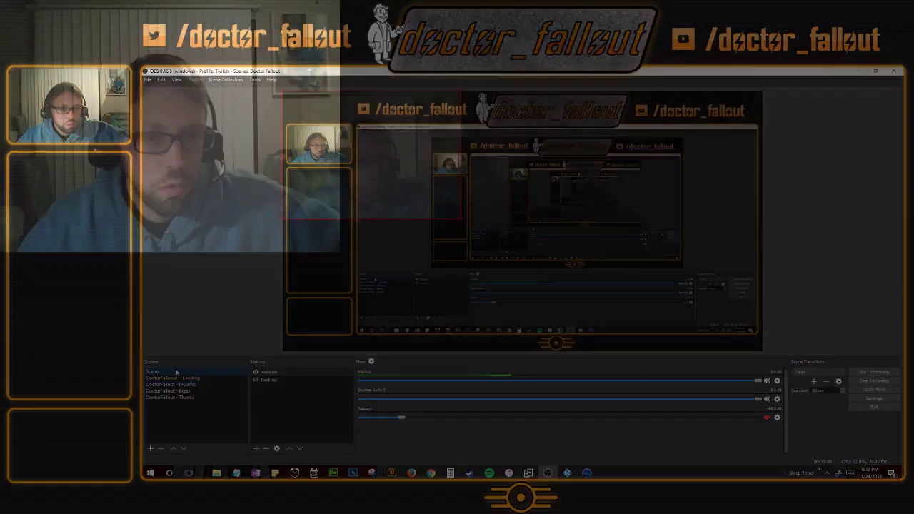